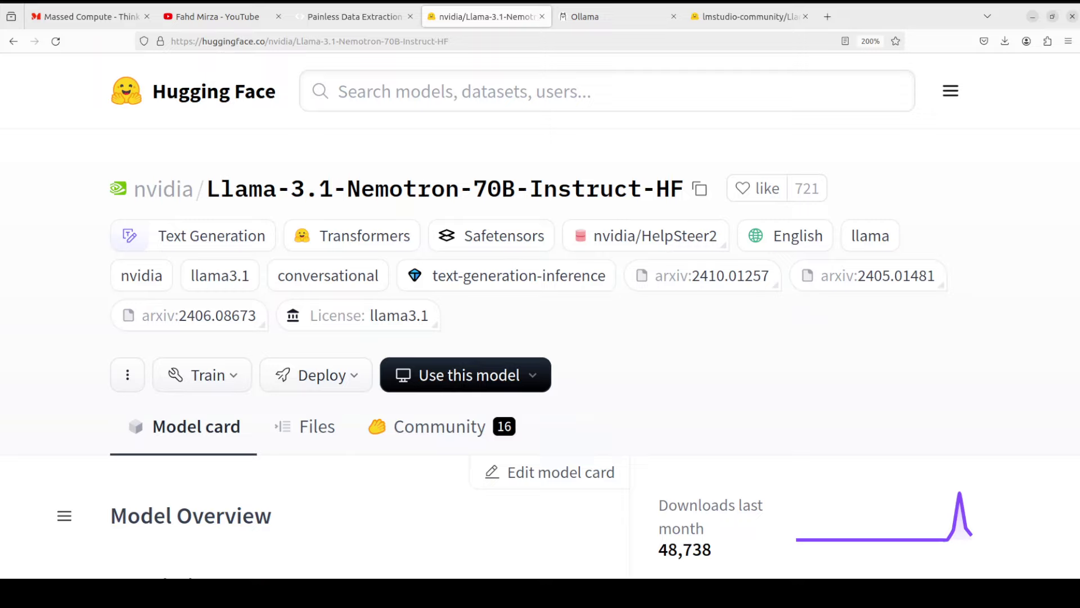
Switch from the Llama-3.1-Nemotron-70B-Instruct-HF model page to the Massed Compute homepage tab.
left_click(107, 21)
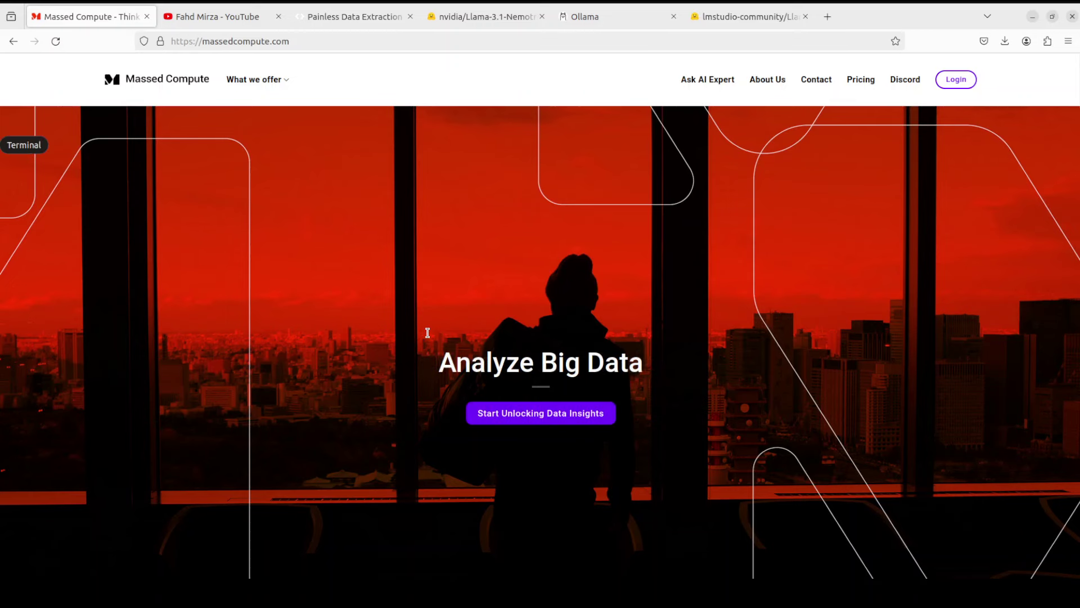
Rerun nvidia-smi to confirm the NVIDIA H100 PCIe GPU, then clear the terminal.
key("alt+Tab")
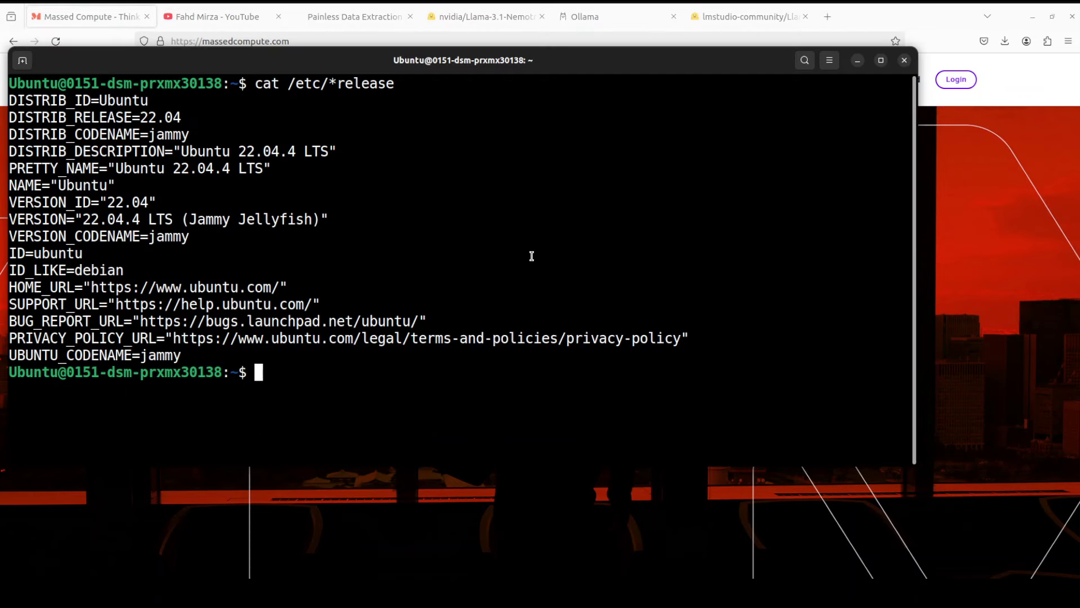
key("Up")
key("Up")
key("Up")
key("Return")
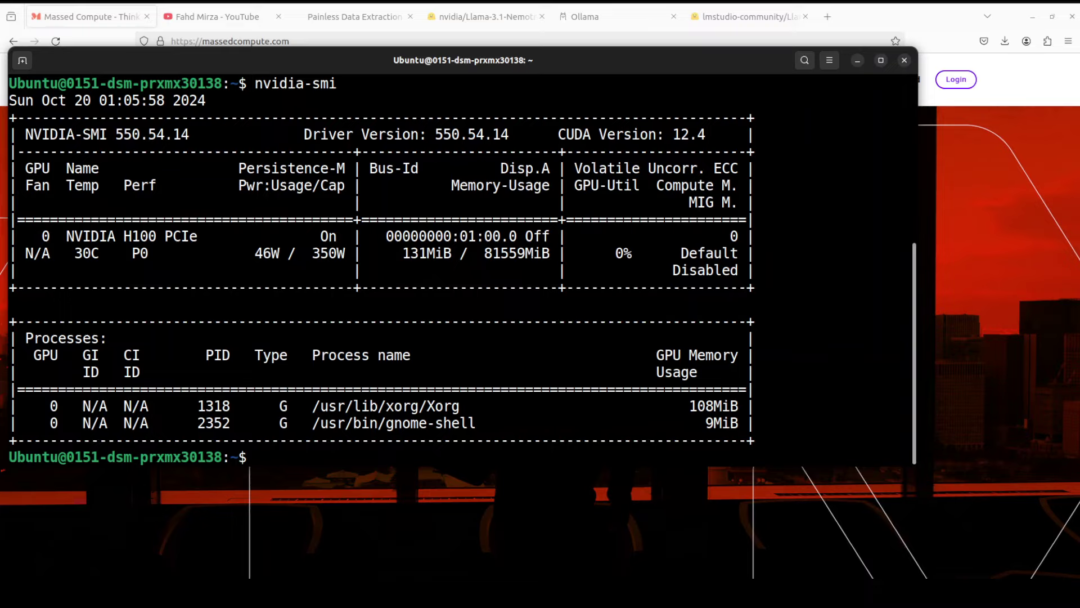
type("clear")
key("Return")
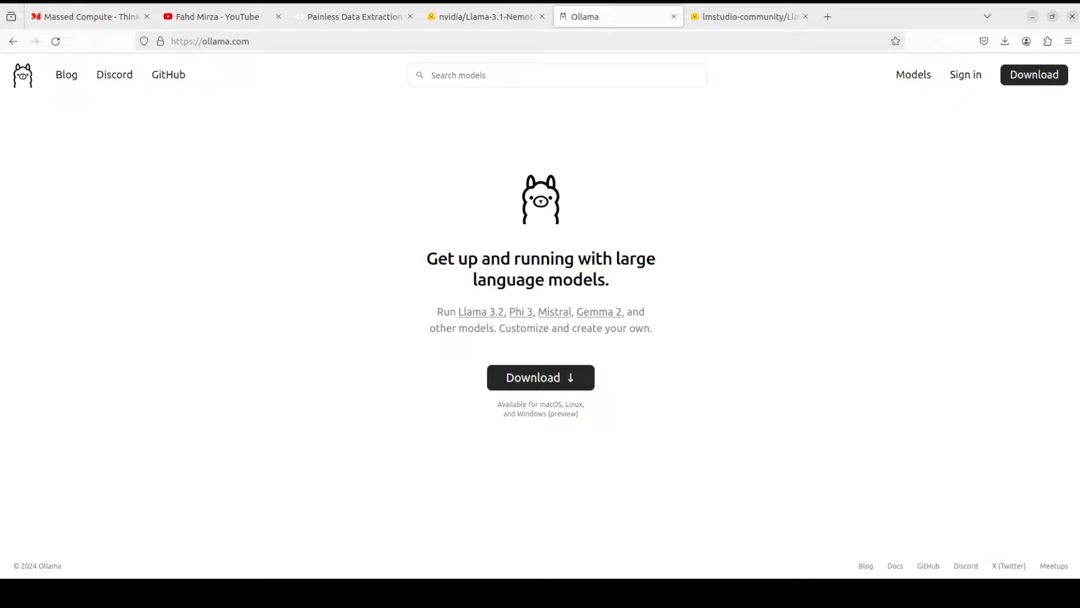
Open Ollama's Linux download page and copy the curl install.sh one-line command.
left_click(221, 17)
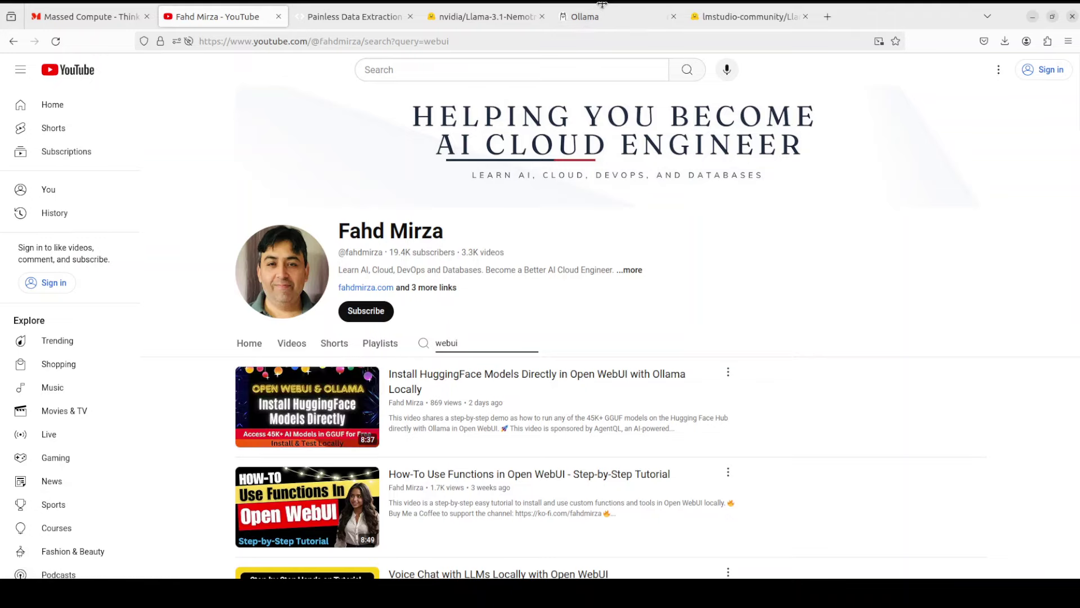
left_click(600, 15)
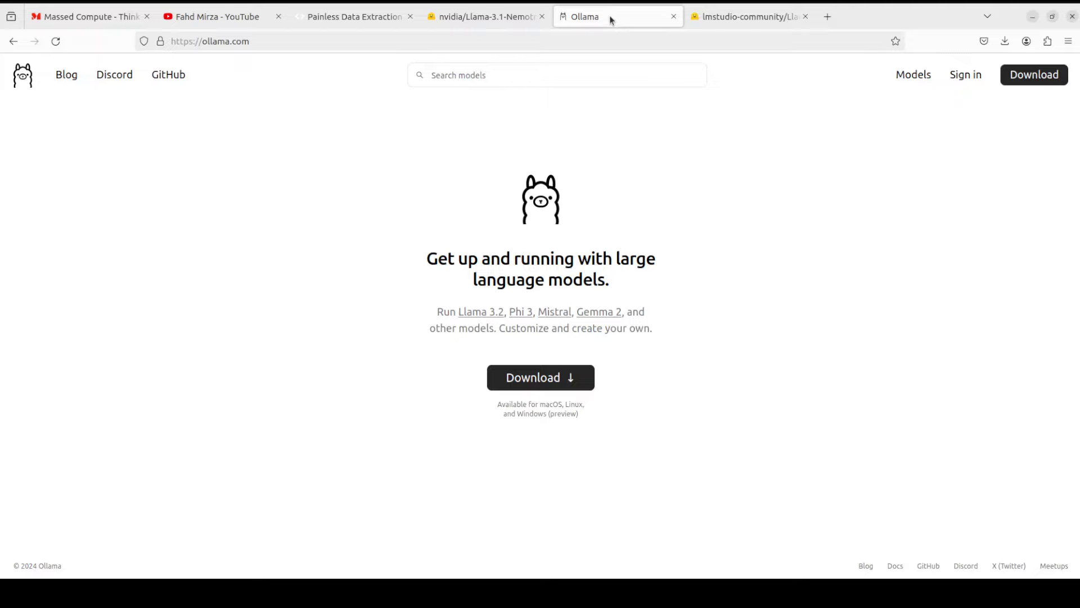
left_click(540, 378)
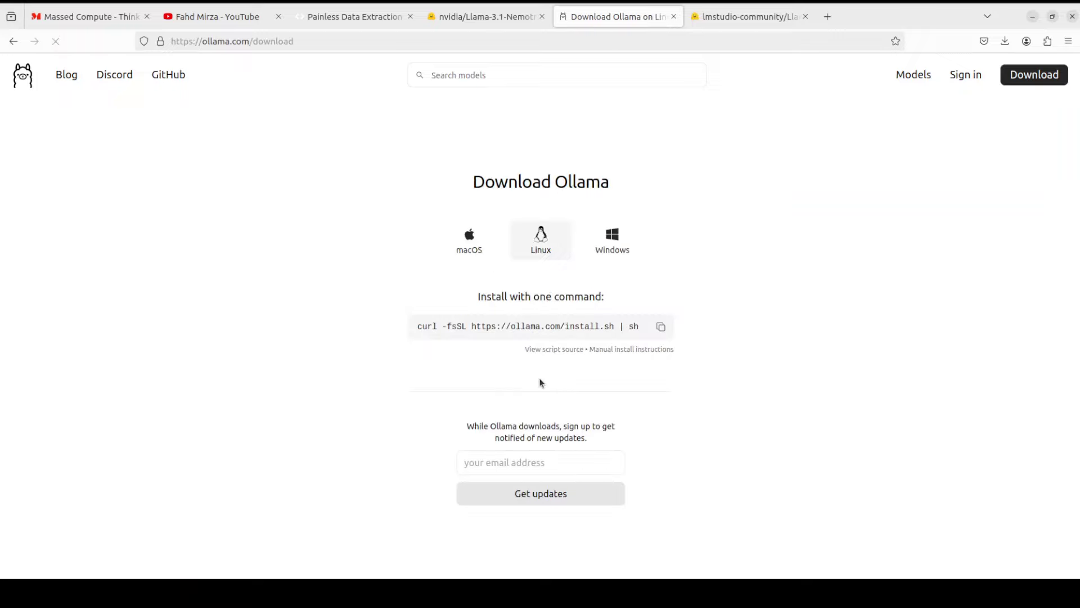
left_click(661, 327)
Paste and run the curl install script in a new terminal to install Ollama.
left_click(5, 172)
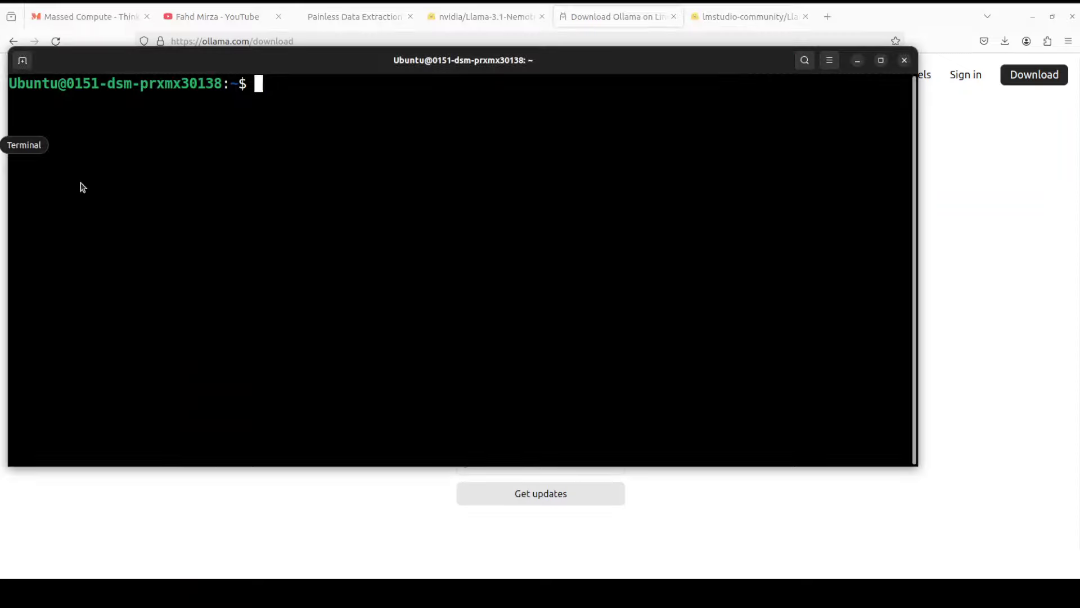
right_click(262, 148)
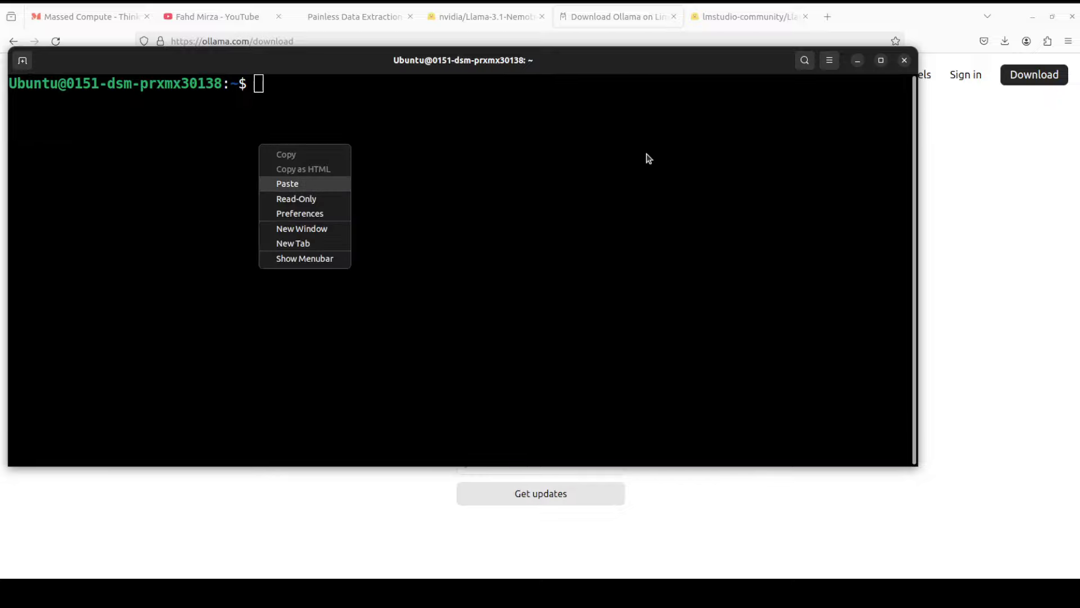
left_click(307, 184)
key("Return")
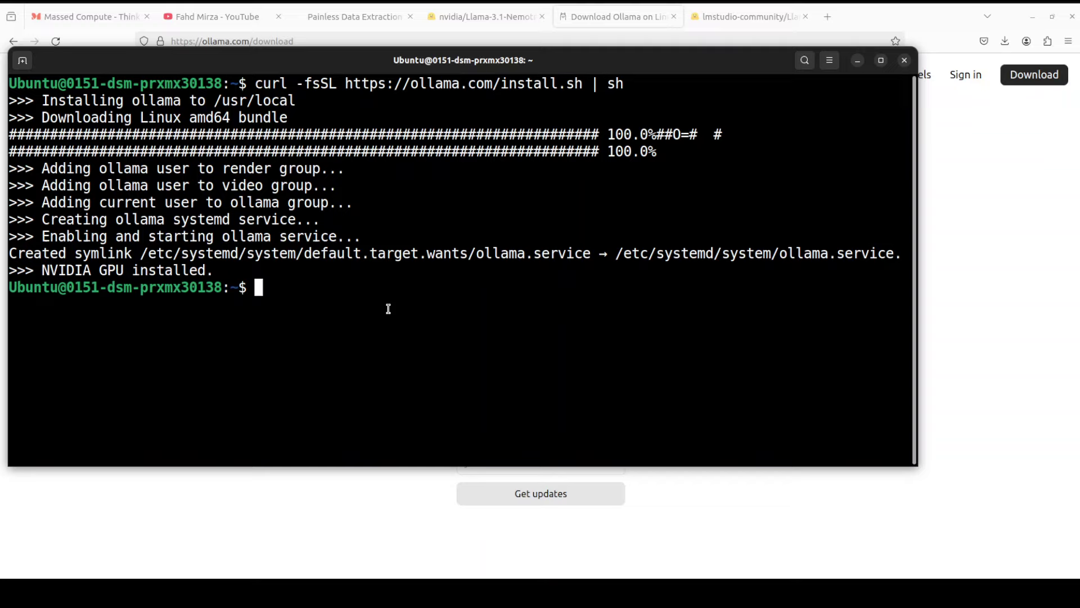
Run ollama list to confirm no models are installed, then clear the terminal.
type("ollama lis")
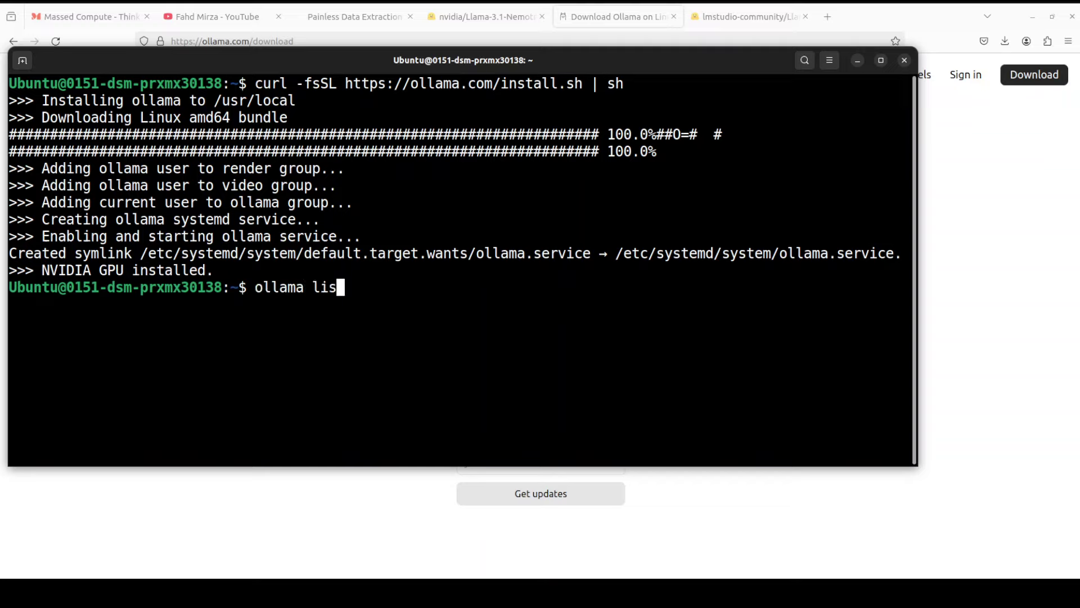
type("t")
key("Return")
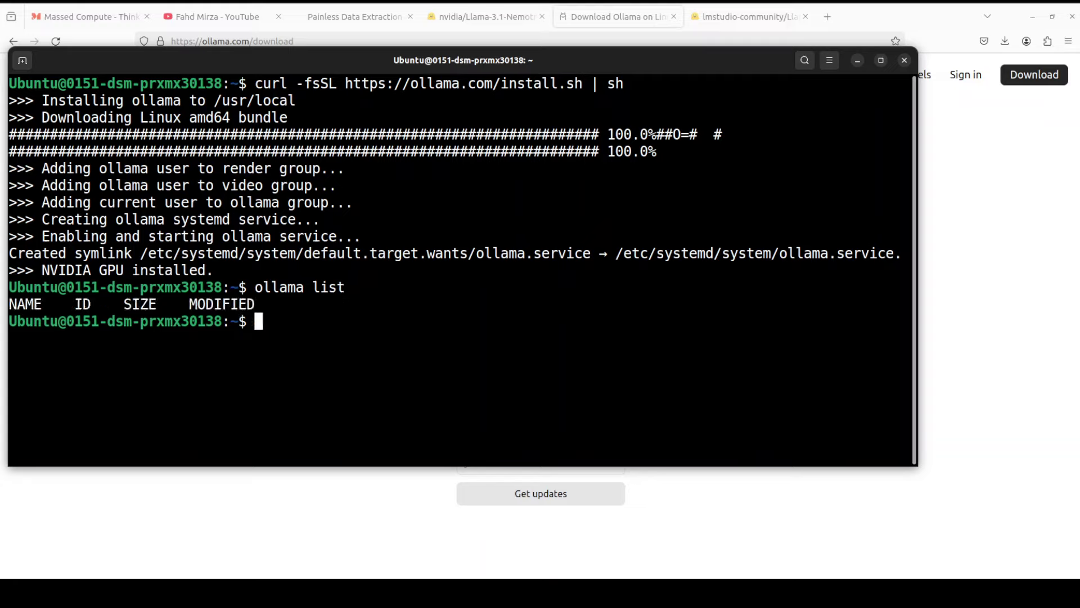
type("clear")
key("Return")
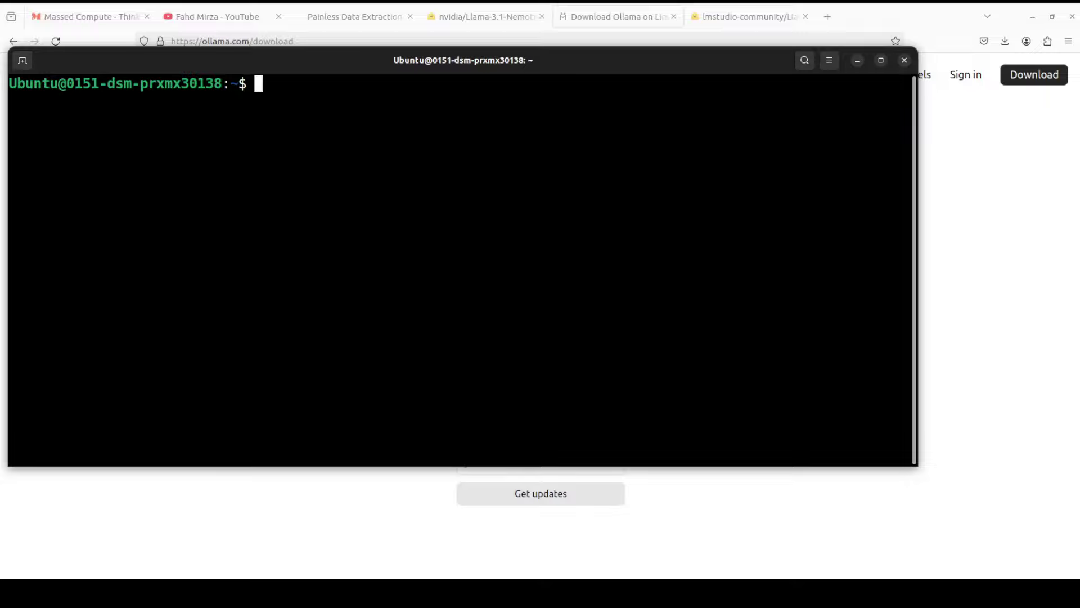
Try pip install open-webui, abort it, check the Python version, and clear the screen.
right_click(326, 163)
left_click(352, 200)
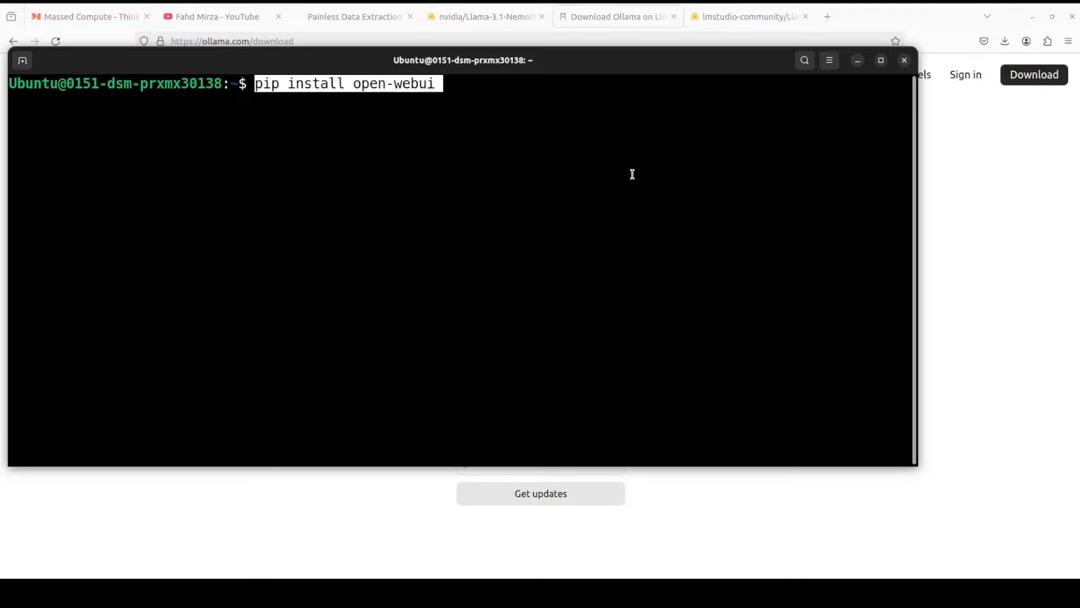
key("Return")
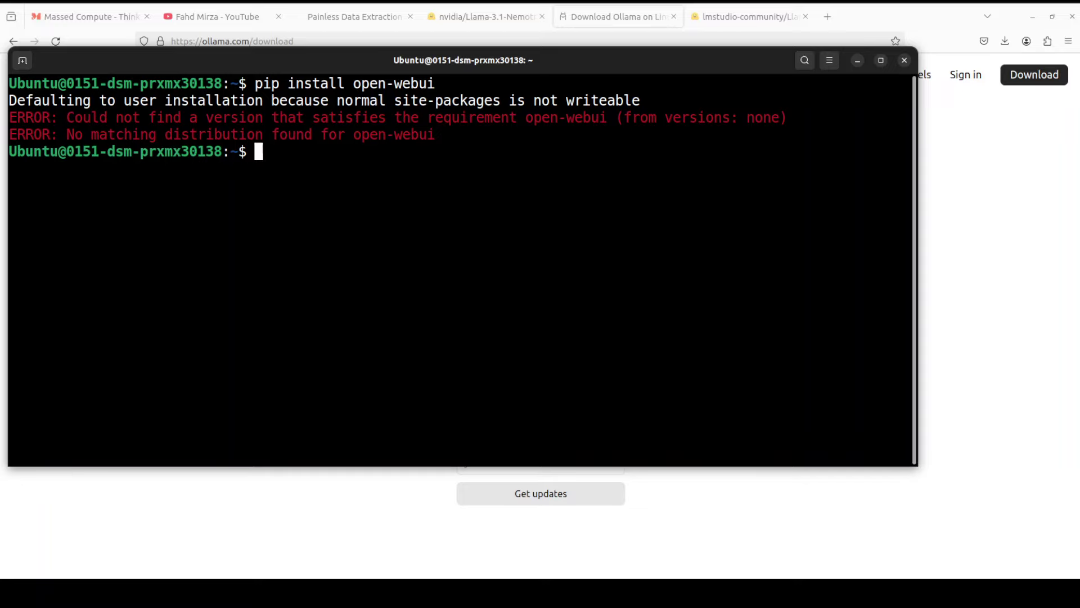
key("ctrl+c")
type("python --version")
key("Return")
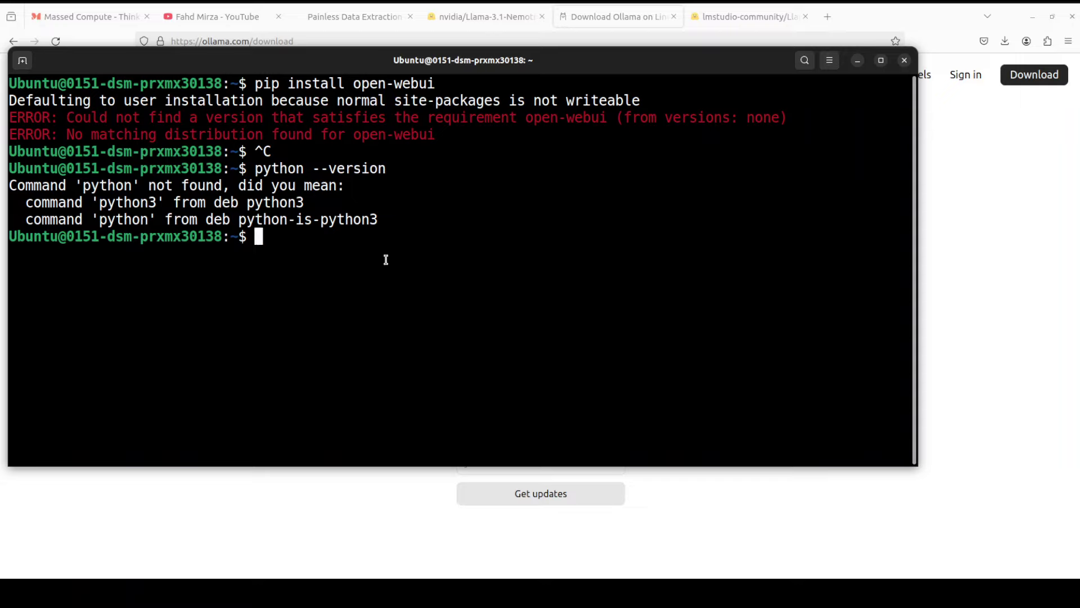
type("clear")
key("Return")
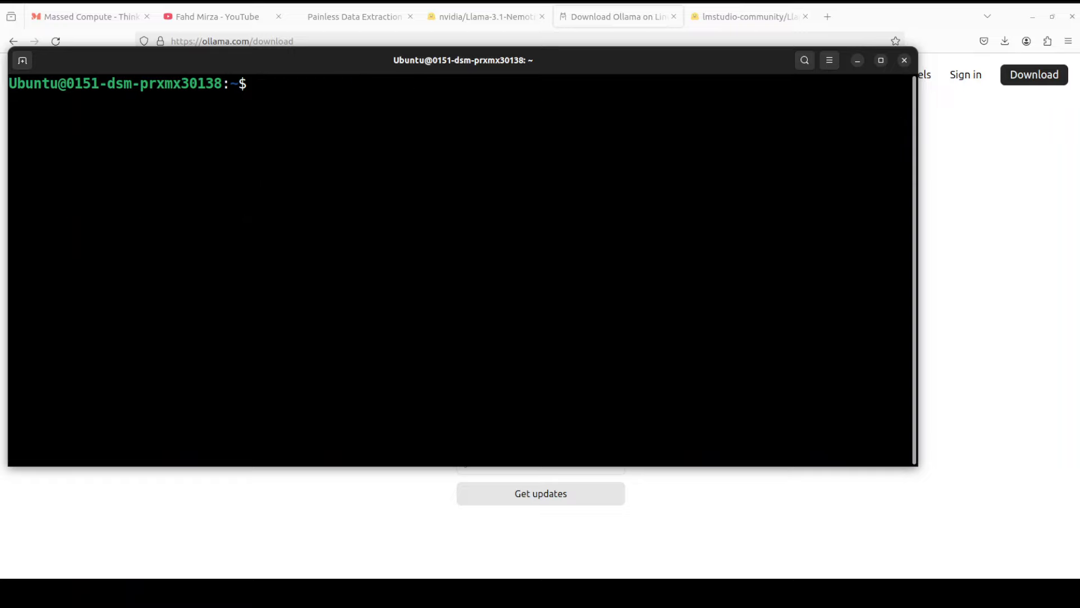
Create and activate the Python 3.11 conda env 'ai' and pip-install torch, transformers, accelerate, huggingface_hub.
right_click(346, 119)
left_click(399, 160)
key("Return")
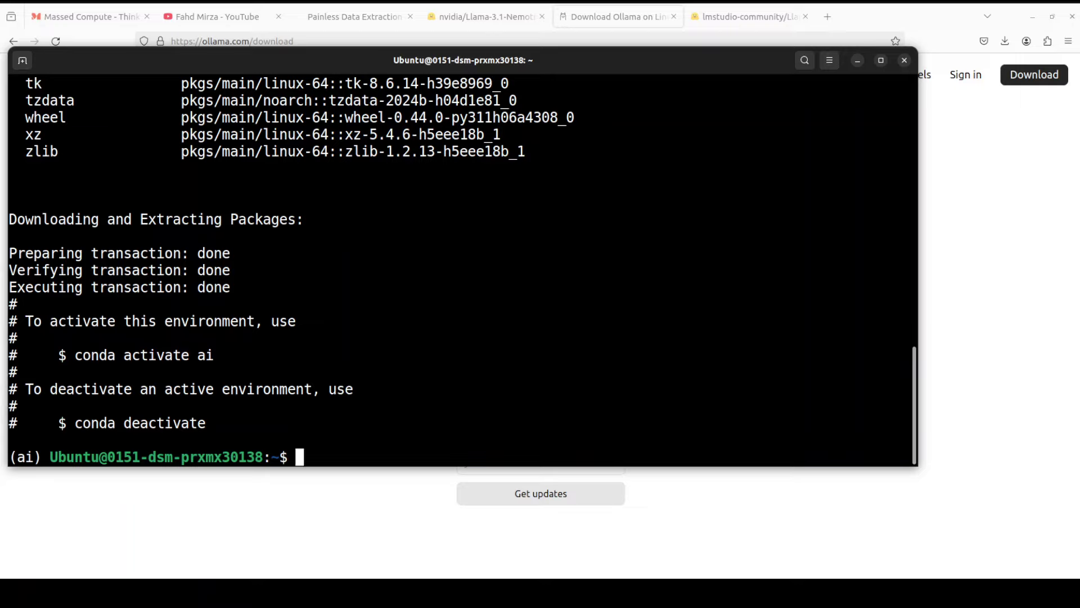
right_click(429, 275)
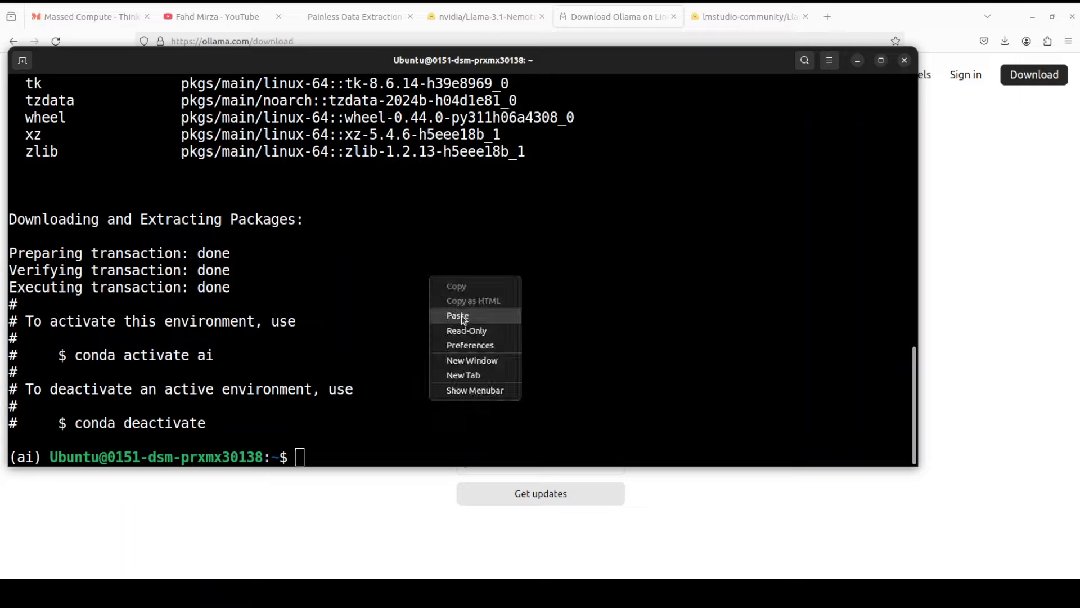
left_click(461, 315)
key("Return")
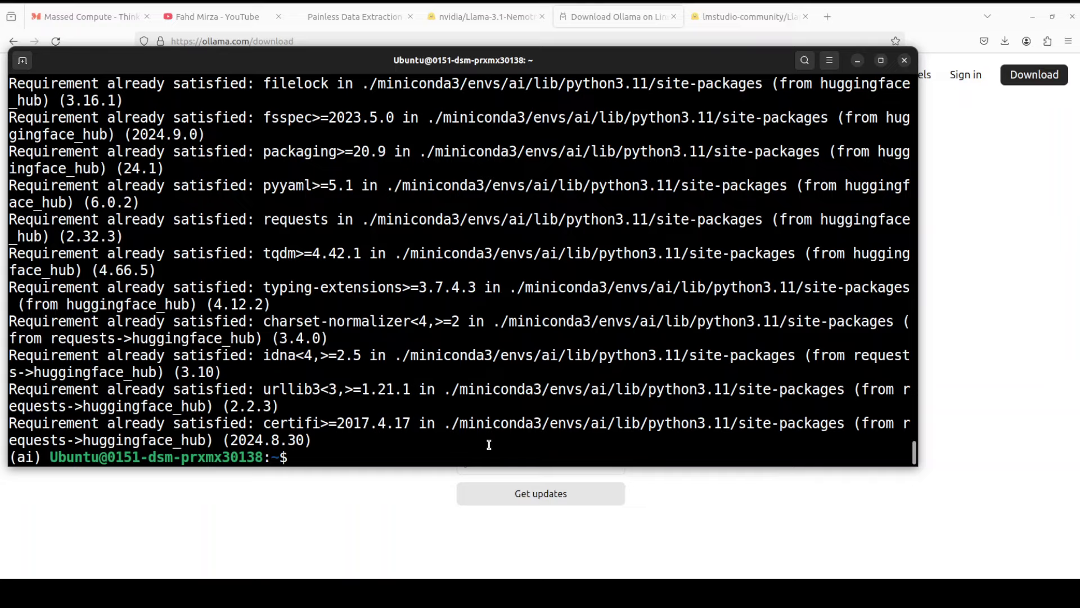
Install open-webui with pip inside the ai environment and review the install output.
type("clear")
key("Return")
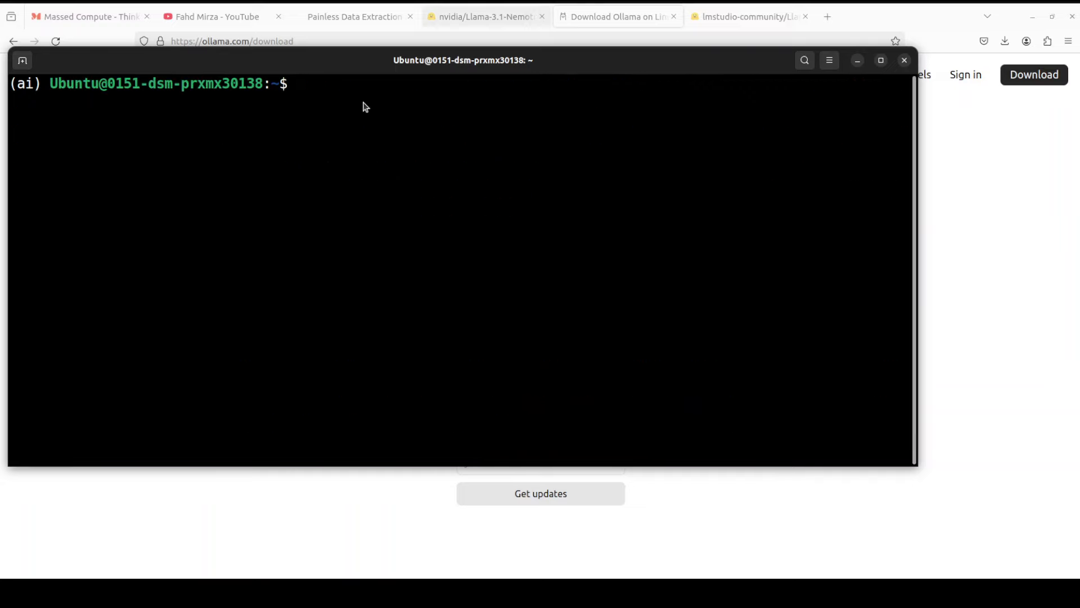
right_click(364, 105)
left_click(403, 142)
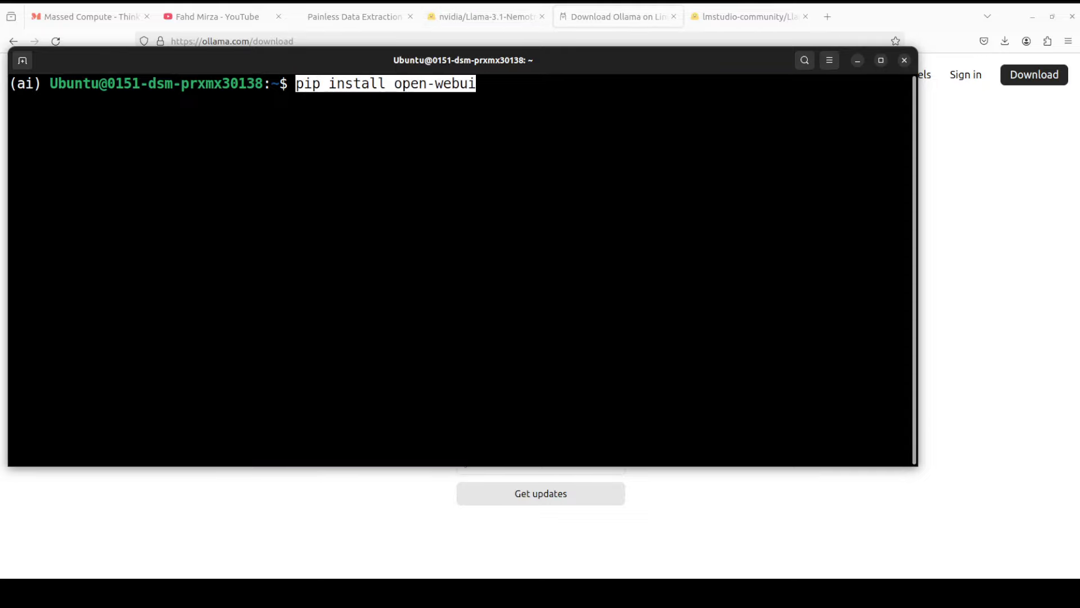
key("Return")
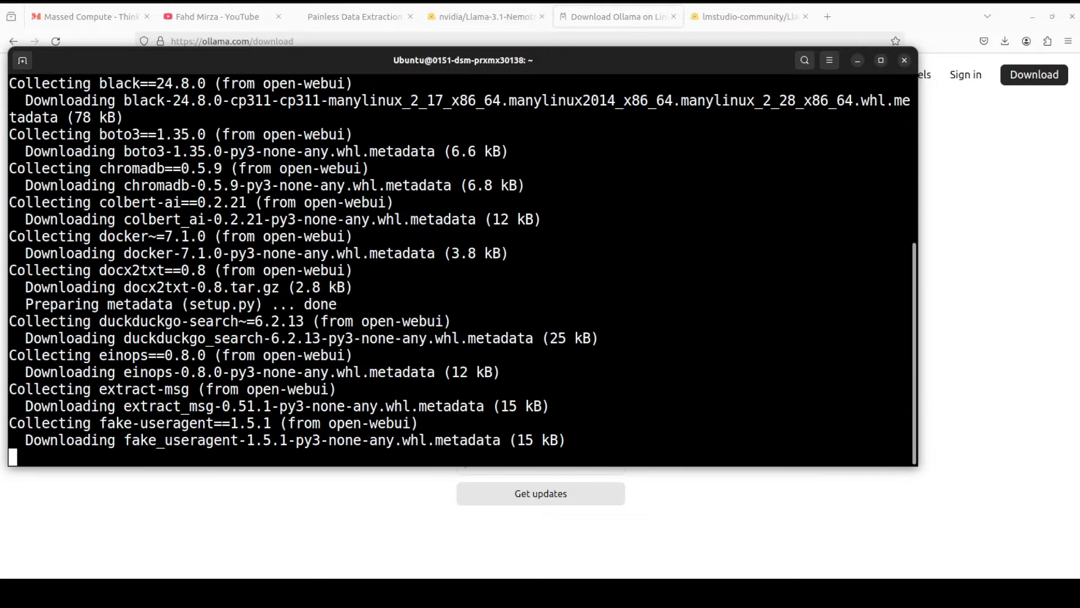
scroll(462, 270, "up", 7)
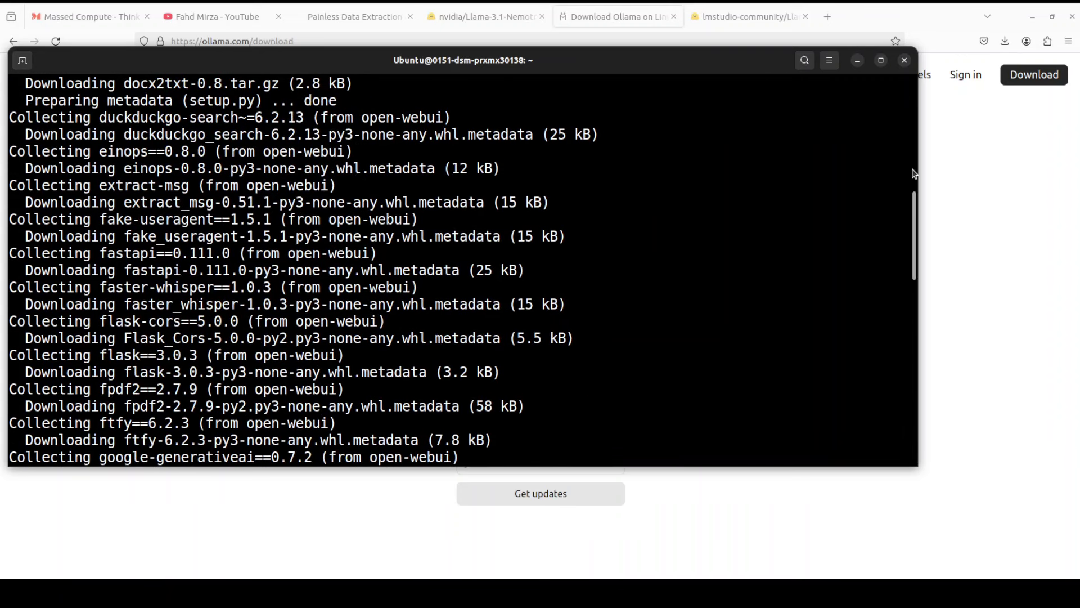
left_click_drag(913, 242, 913, 87)
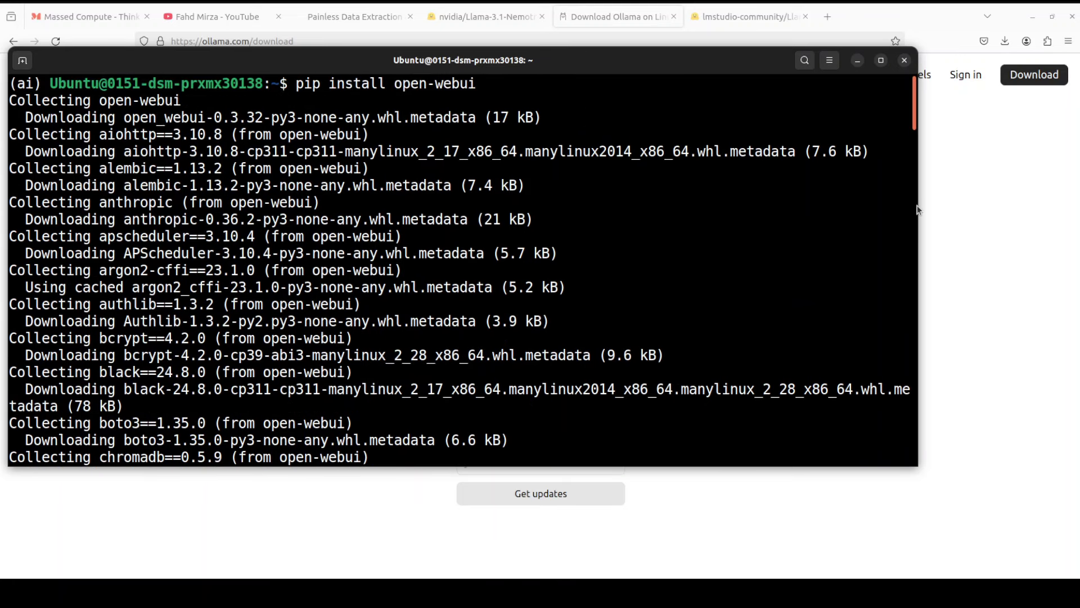
left_click_drag(917, 210, 913, 442)
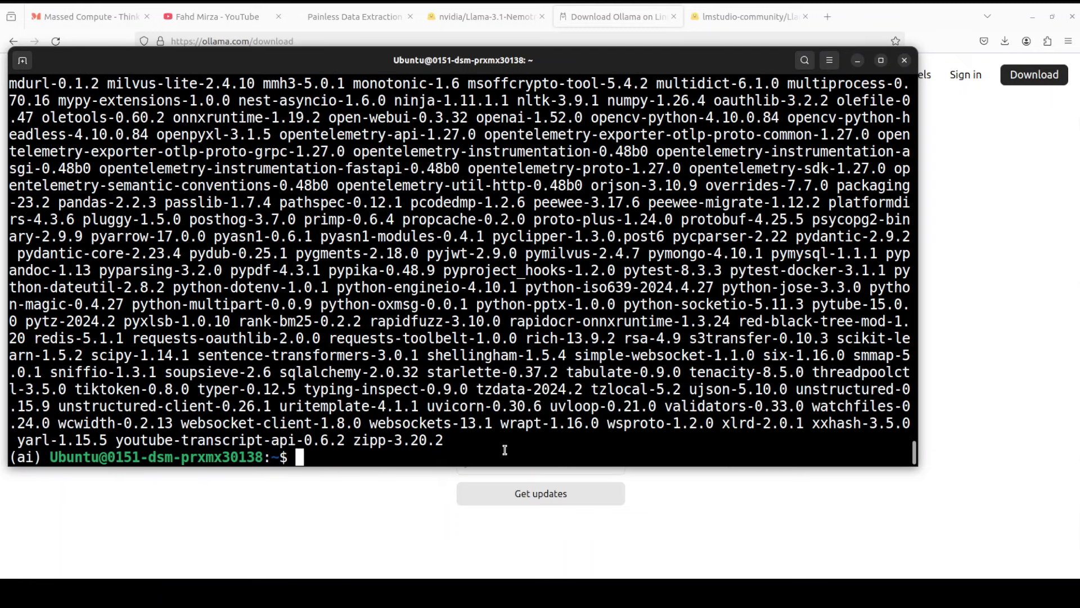
Clear the terminal and run 'open-webui serve' to start the server on port 8080.
type("clear")
key("Return")
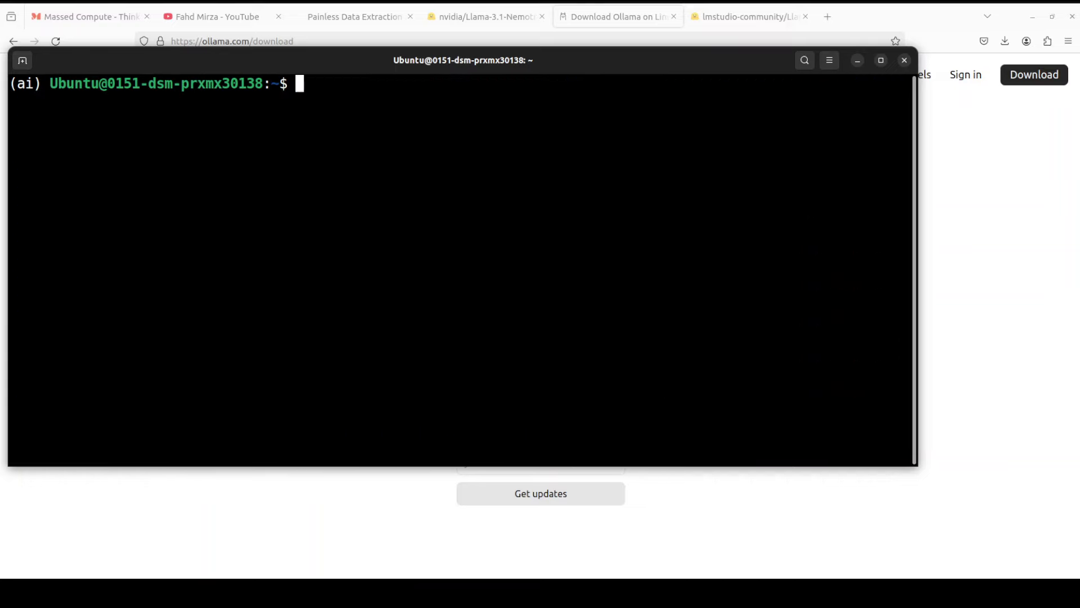
right_click(408, 170)
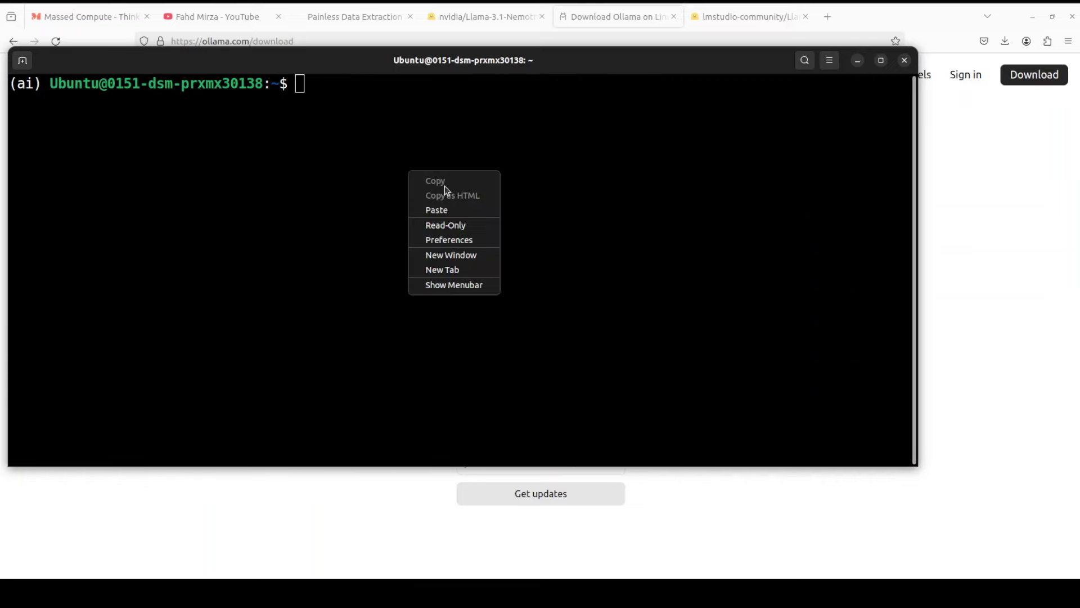
left_click(469, 210)
key("Return")
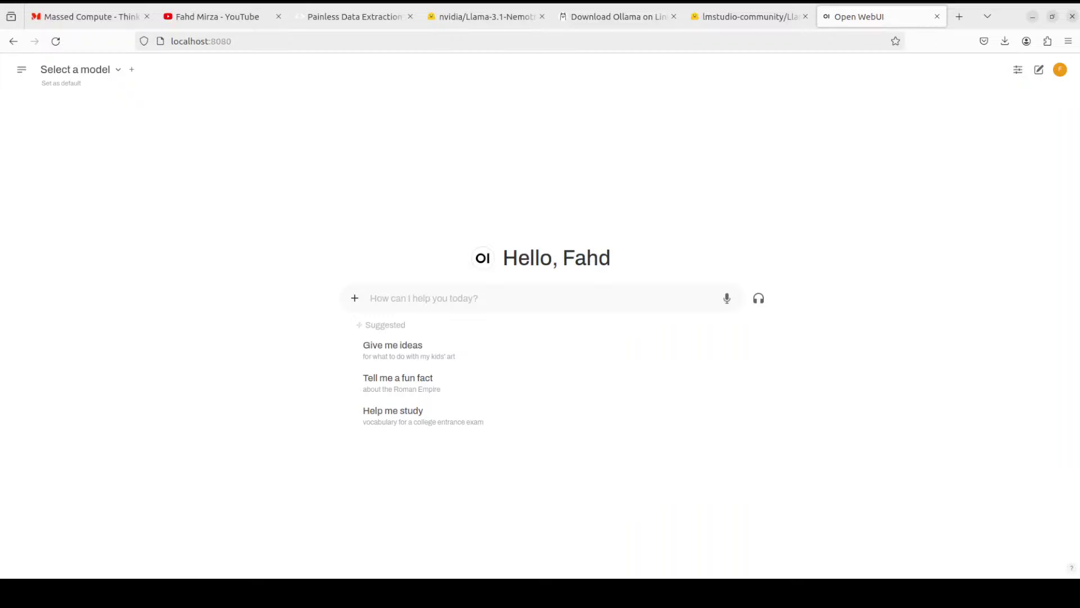
Zoom the Firefox page in two steps so the Open WebUI chat home appears larger.
left_click(1069, 41)
left_click(1046, 330)
left_click(1045, 330)
left_click(1046, 330)
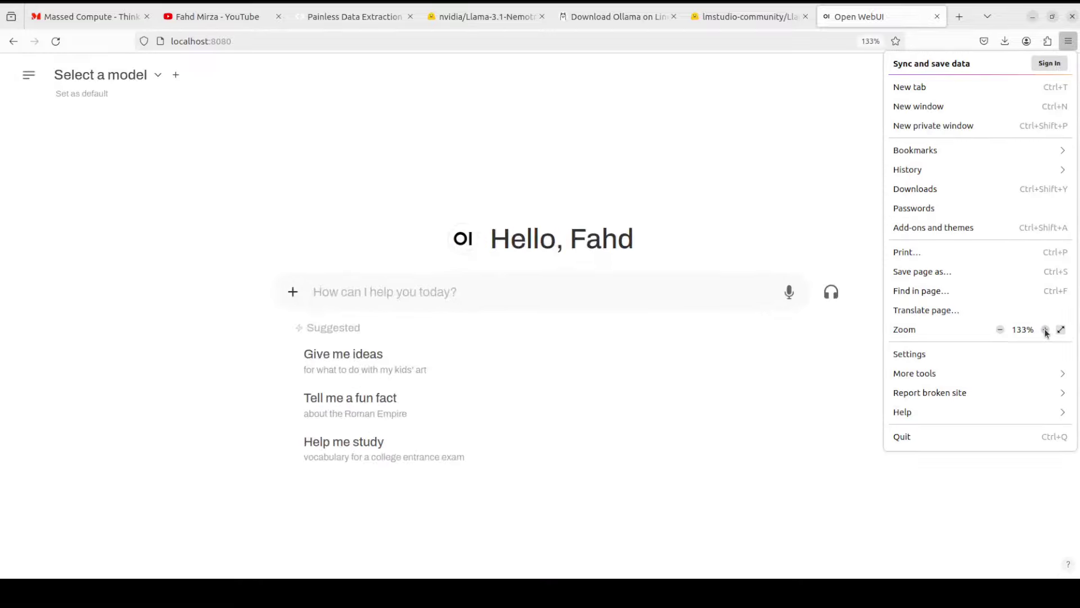
left_click(699, 161)
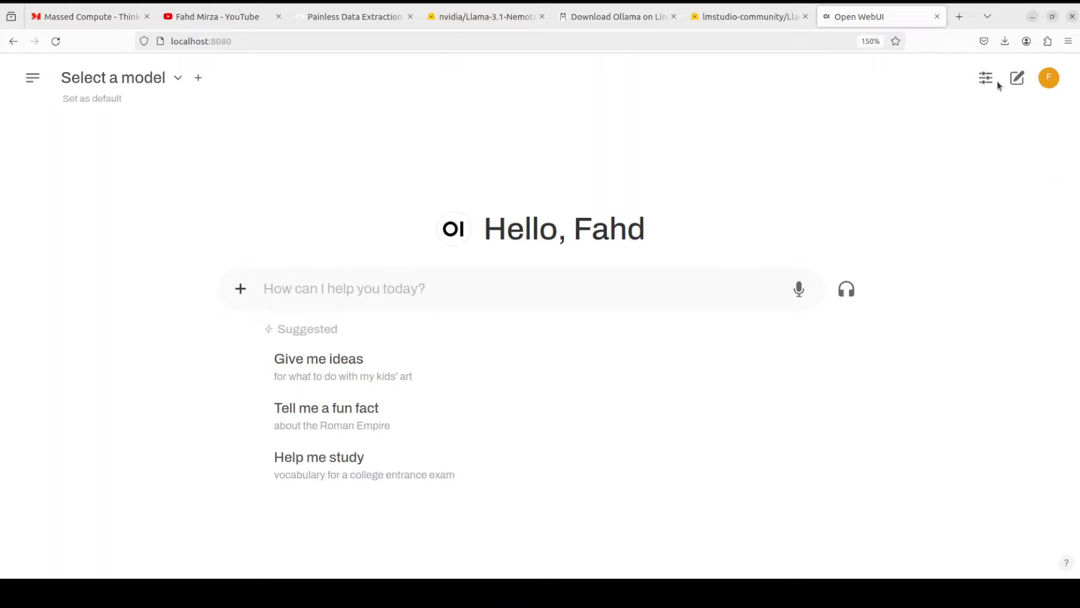
Choose Dark as the Theme in Settings > General and save it.
left_click(1050, 79)
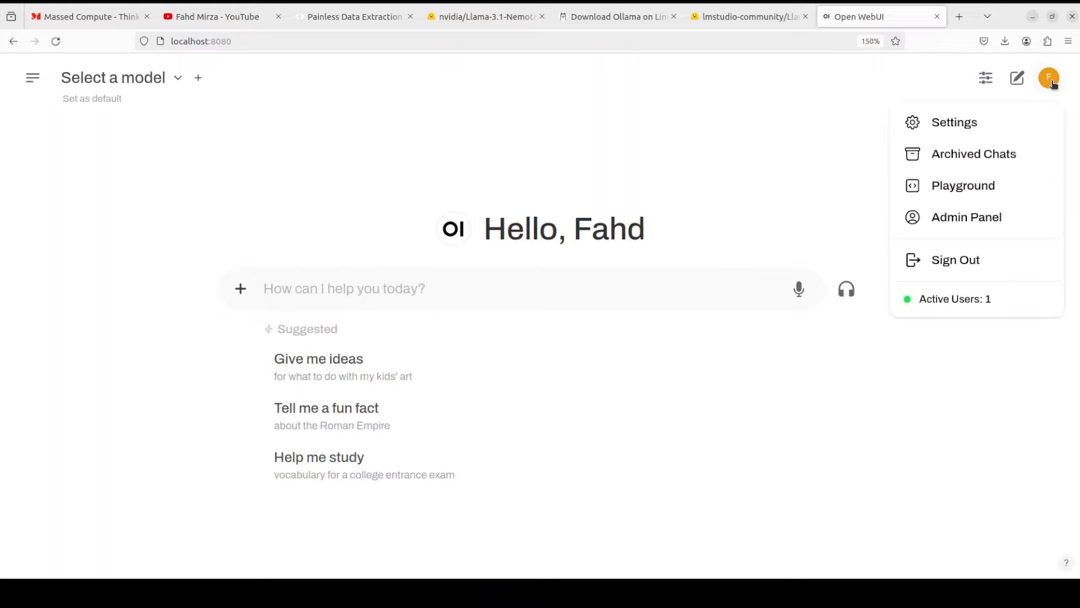
left_click(962, 122)
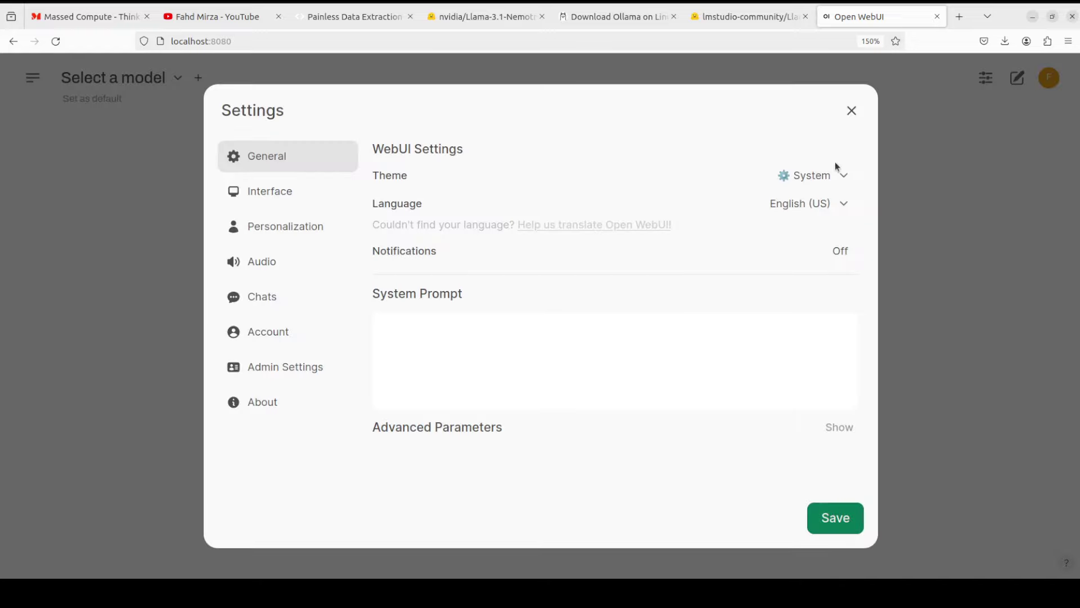
left_click(838, 177)
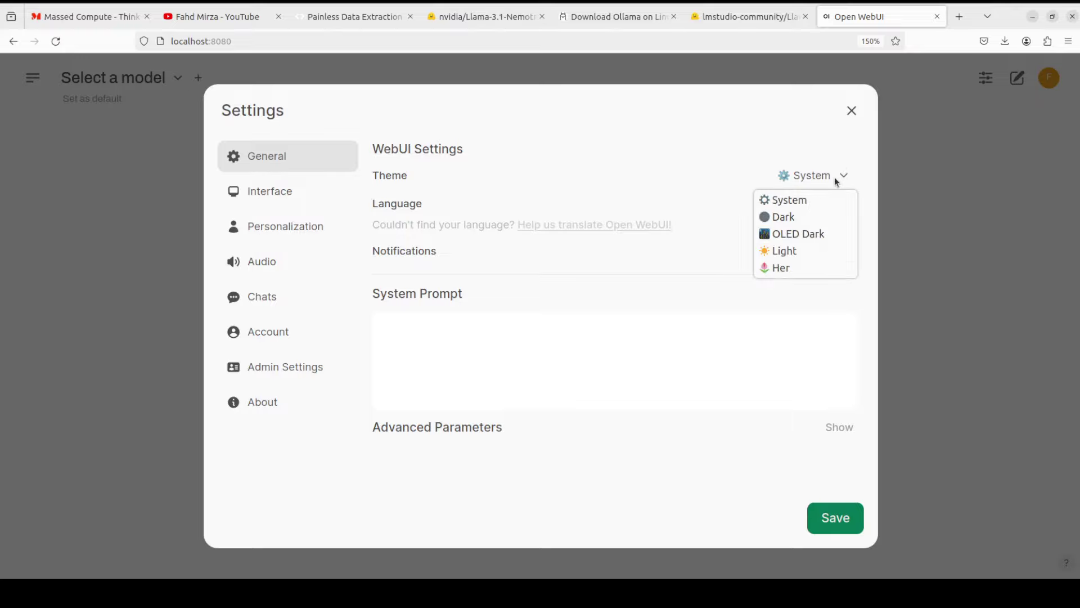
left_click(812, 216)
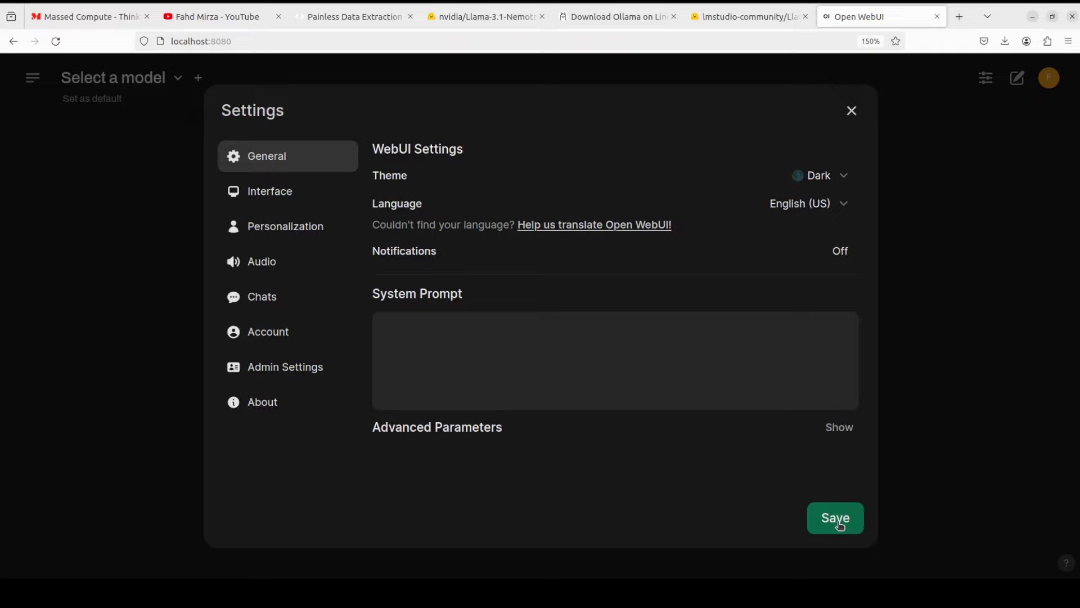
left_click(840, 524)
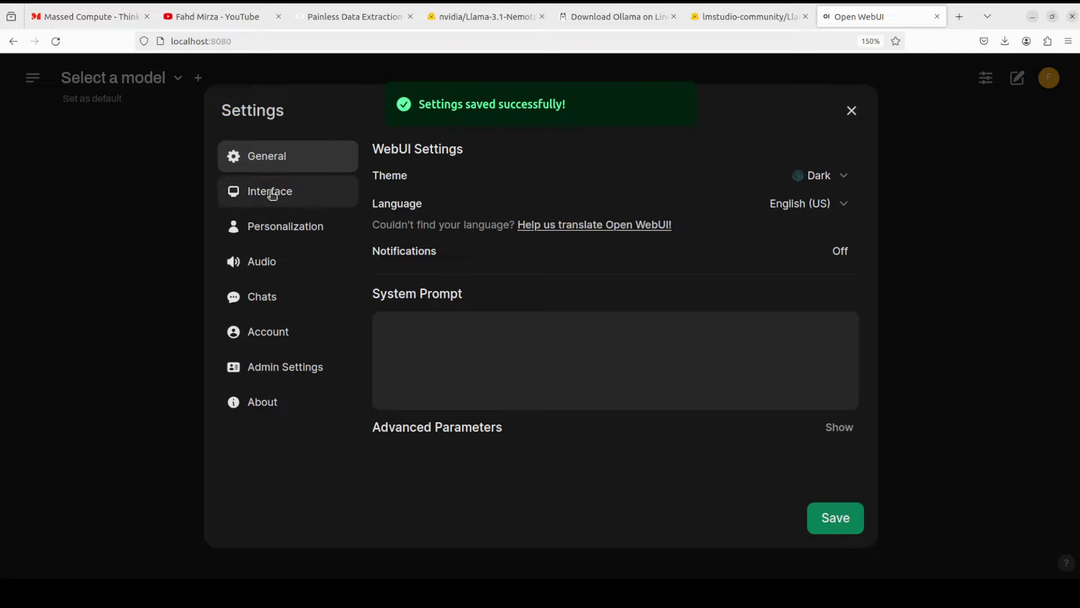
Open the Admin Panel's Models settings, then move to the YouTube channel tab.
left_click(285, 367)
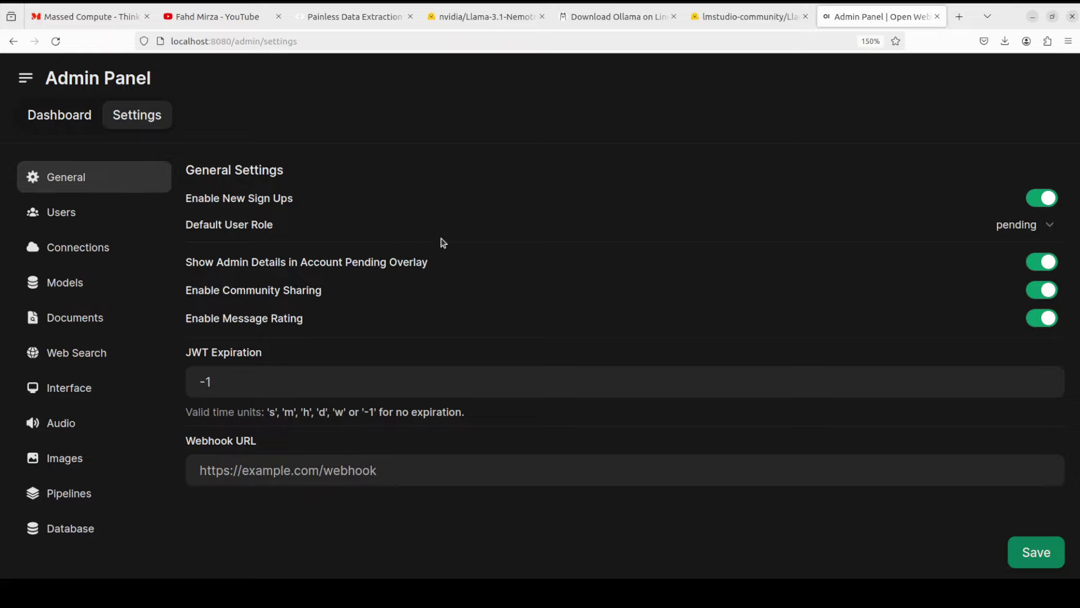
left_click(63, 286)
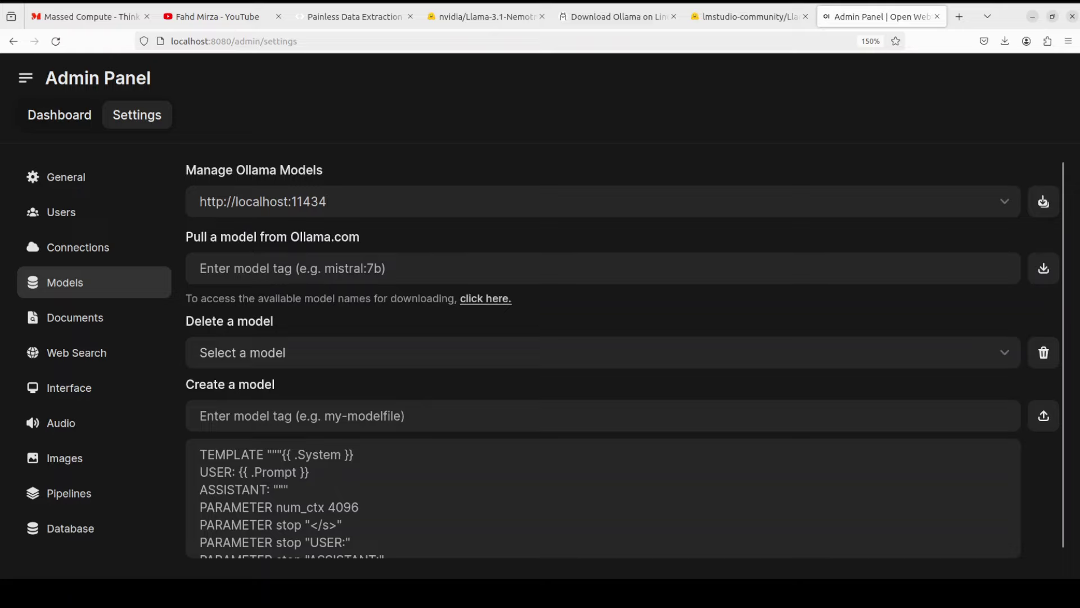
key("alt+2")
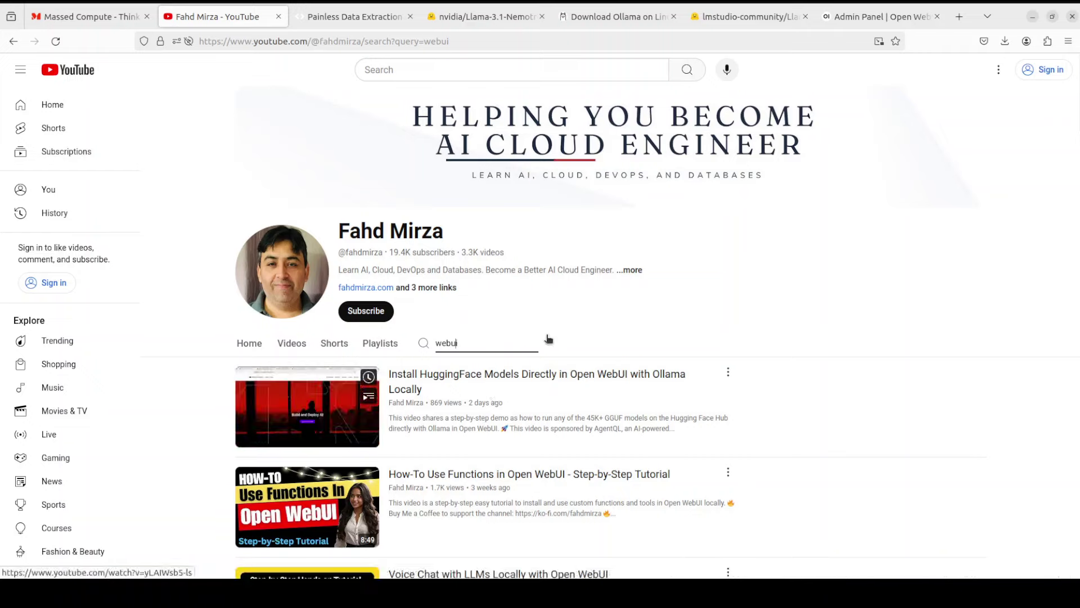
Copy the lmstudio-community/Llama-3.1-Nemotron-70B-Instruct-HF-GGUF repo name and return to the Admin Panel tab.
left_click(747, 18)
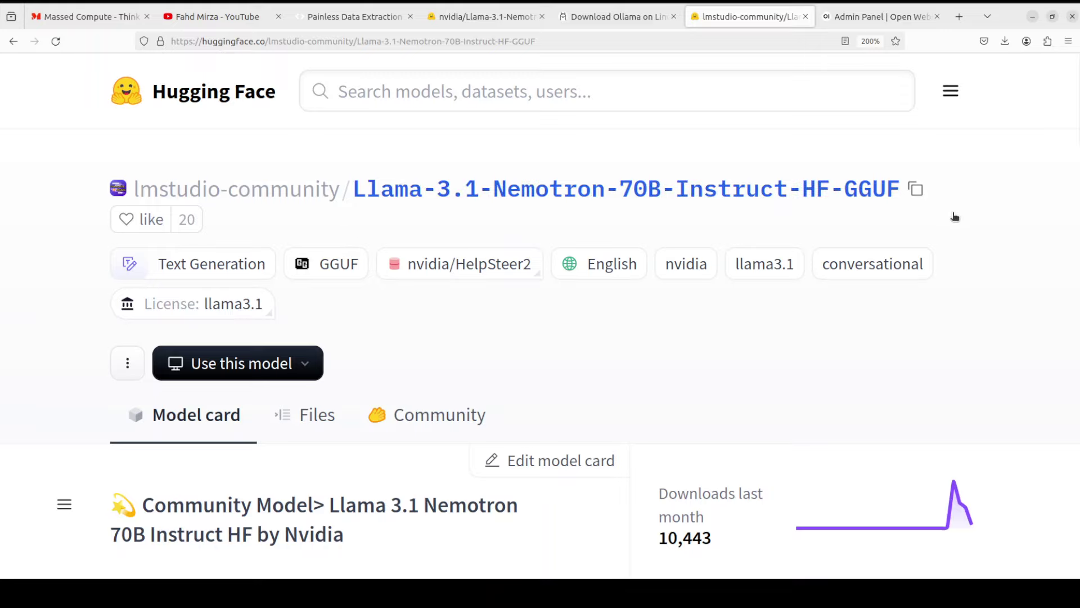
left_click(916, 191)
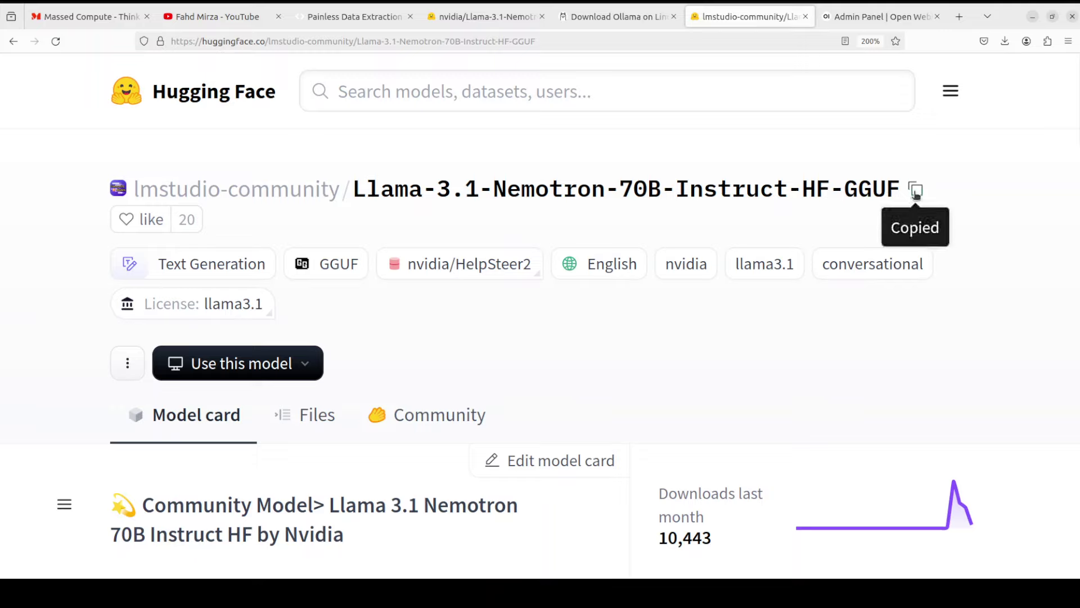
left_click(863, 12)
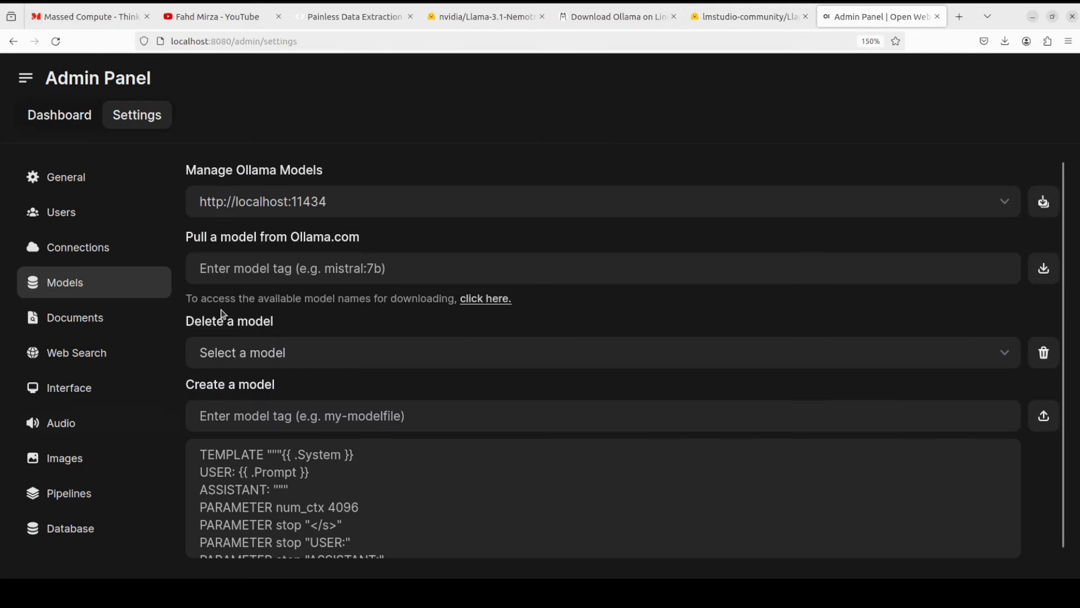
Paste hf.co/lmstudio-community/Llama-3.1-Nemotron-70B-Instruct-HF-GGUF into the 'Pull a model' field.
key("ctrl+v")
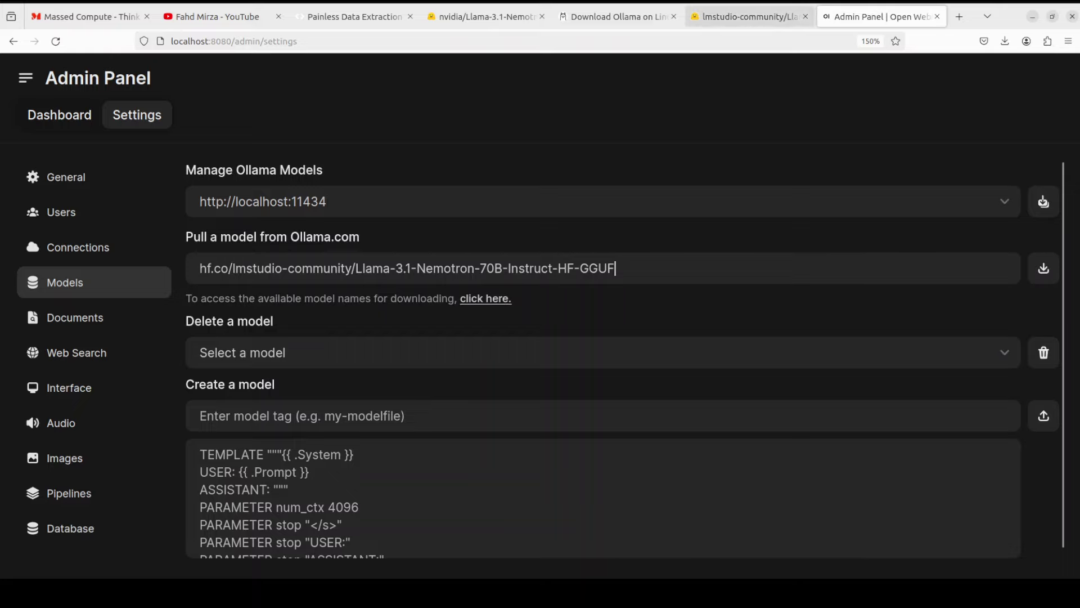
Open the 42.5 GB Llama-3.1-Nemotron-70B-Instruct-HF-Q4_K_M.gguf file page and select 'Q4_K_M' in its name.
left_click(743, 16)
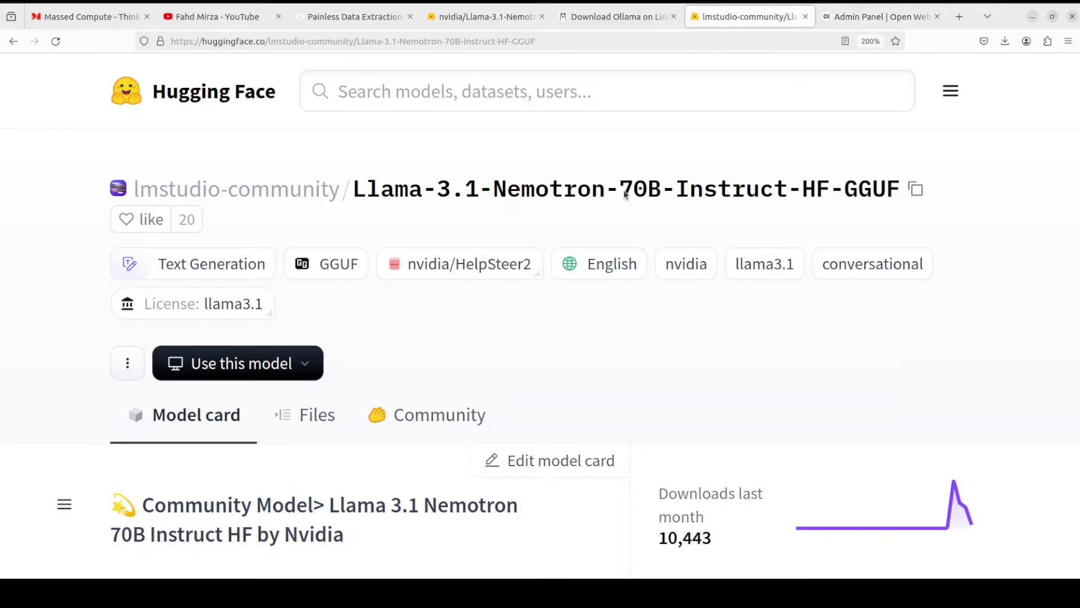
left_click(331, 418)
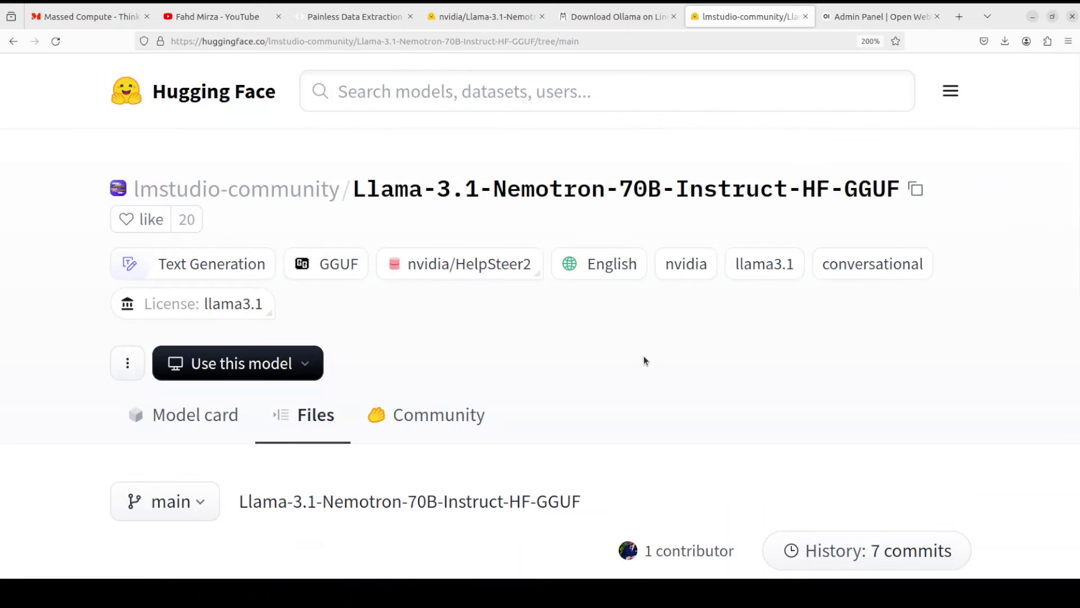
scroll(645, 355, "down", 5)
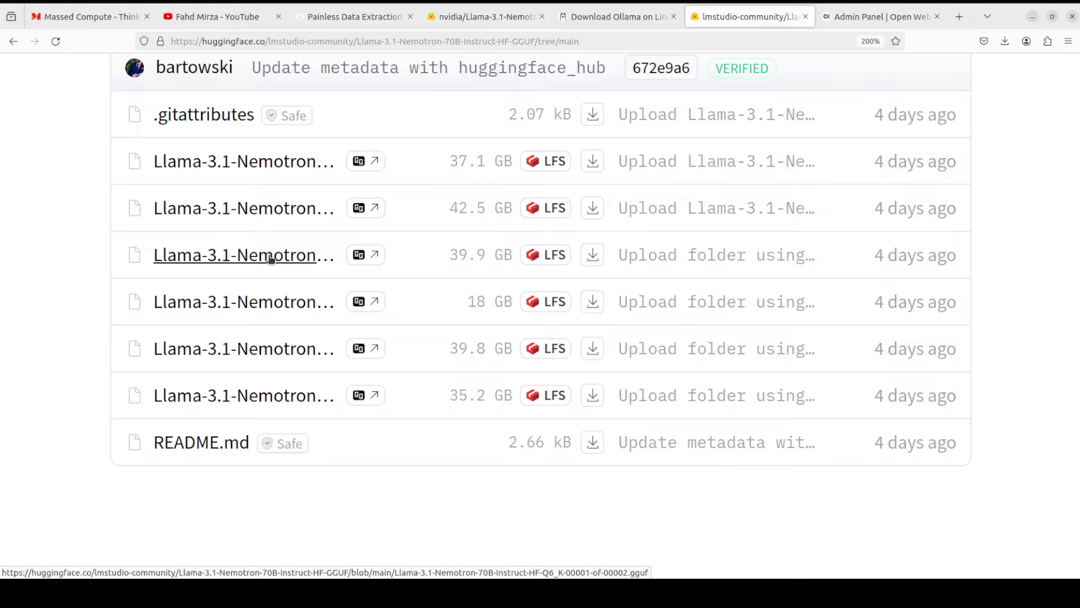
left_click(274, 211)
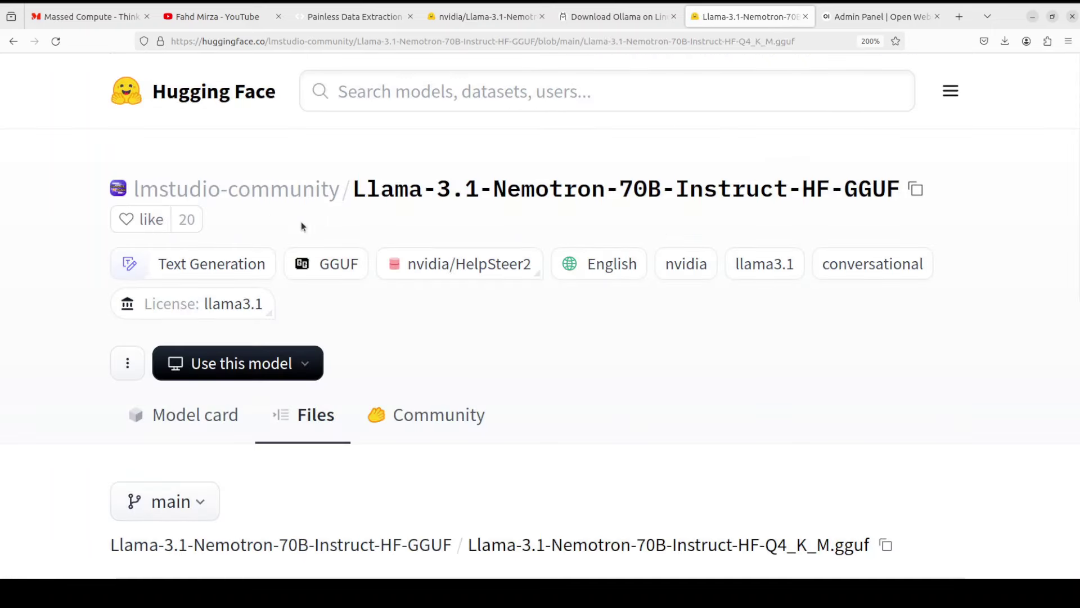
scroll(472, 386, "down", 5)
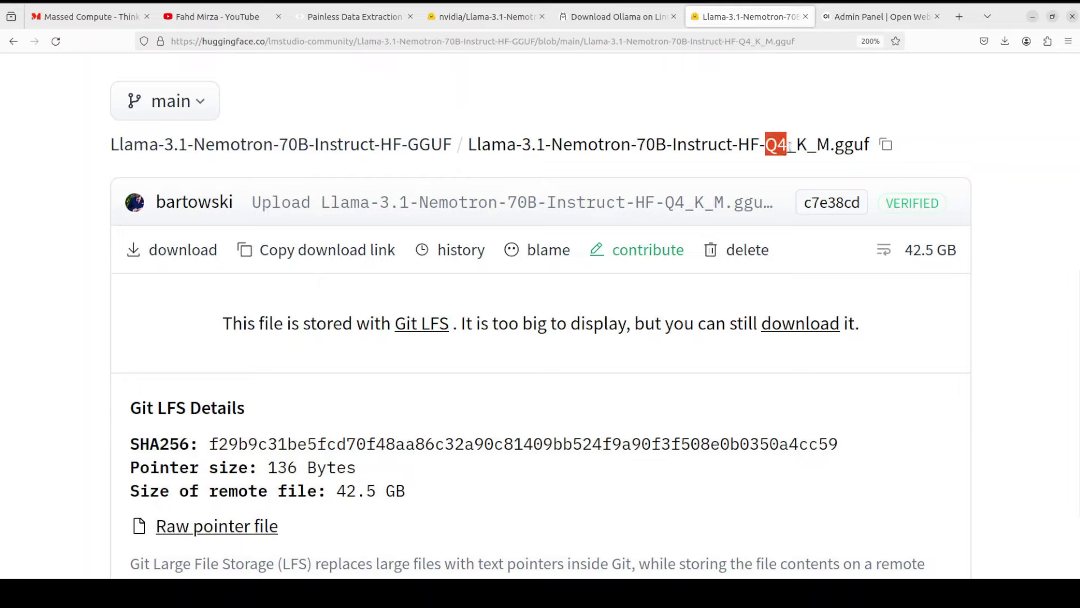
left_click_drag(790, 146, 830, 146)
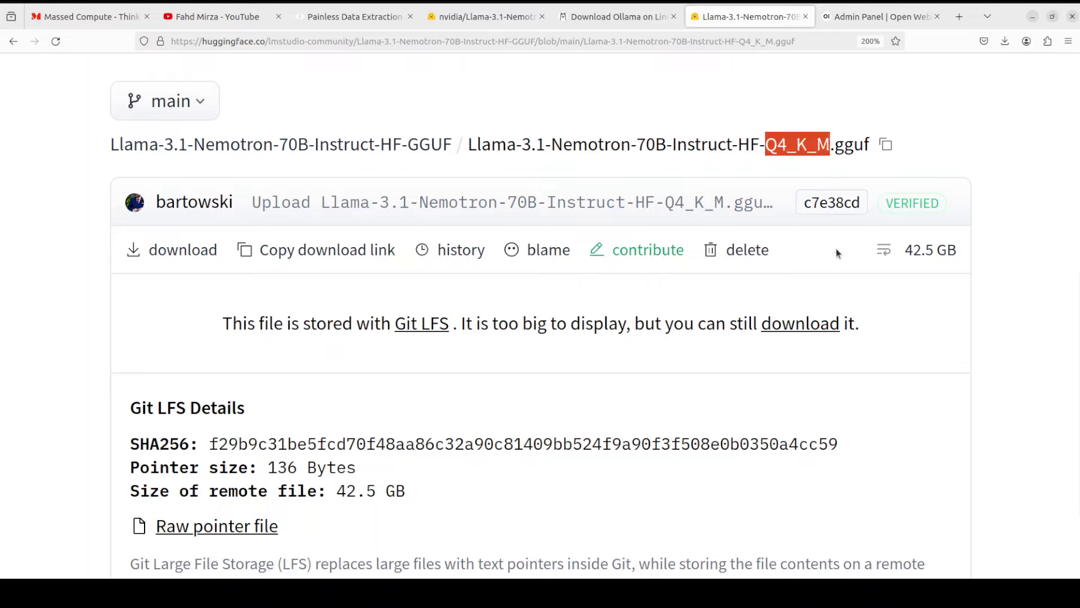
Append ':Q4_K_M' to the Nemotron GGUF model tag in Open WebUI's pull field.
left_click(867, 15)
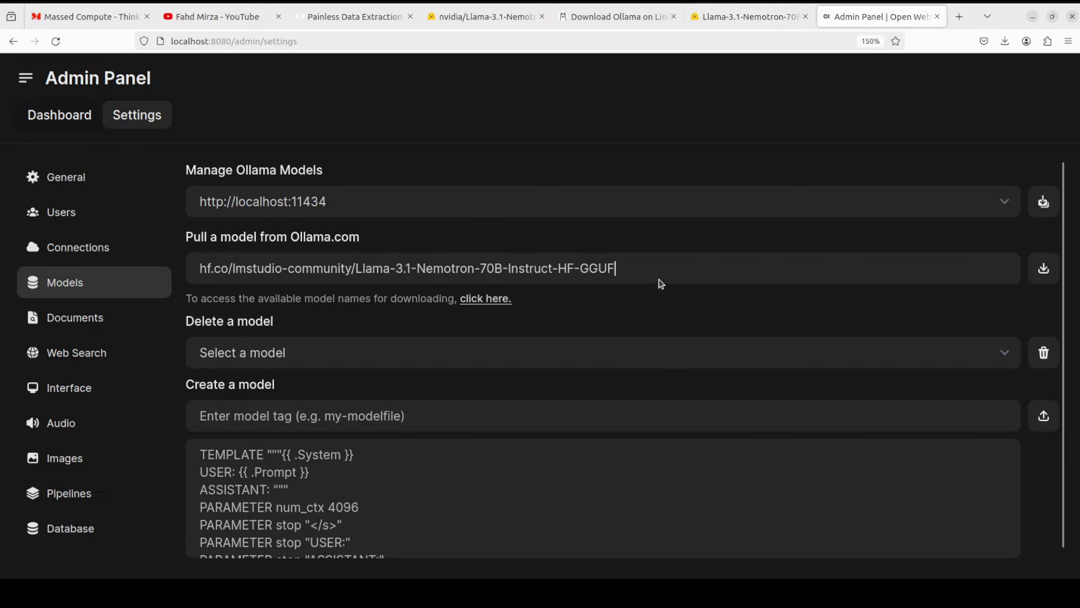
left_click(651, 270)
type(":")
key("ctrl+v")
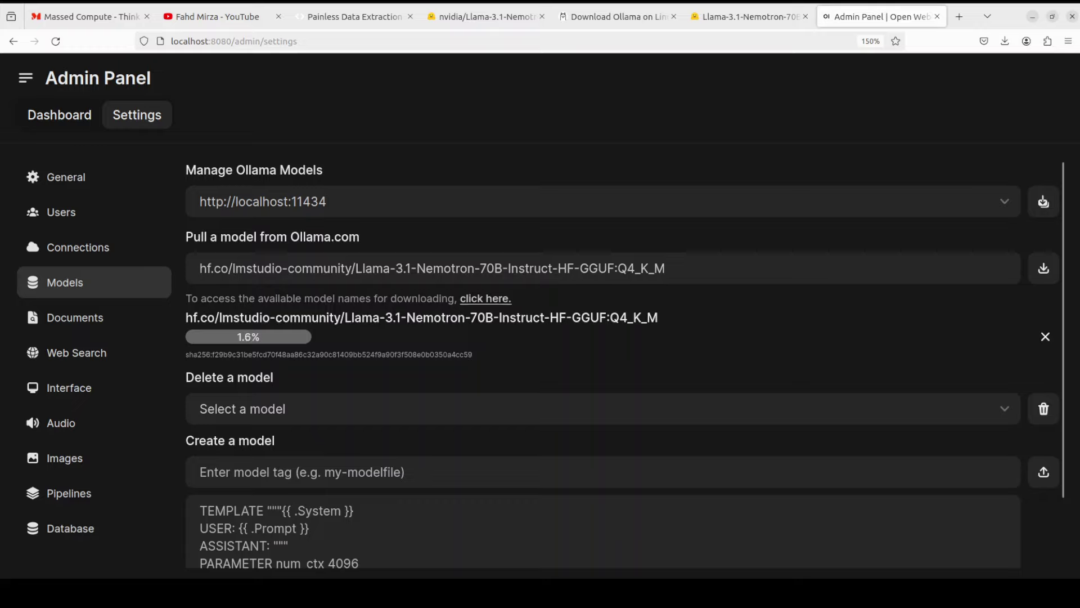
Browse the Nemotron GGUF repository's file list, then check the download progress and server log.
left_click(740, 17)
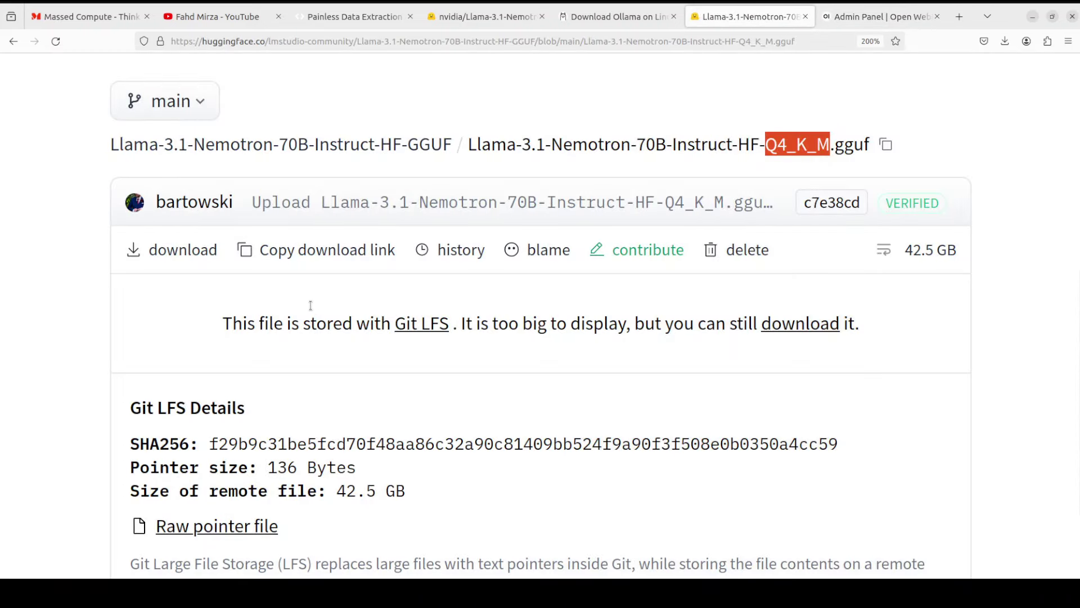
scroll(332, 298, "up", 7)
left_click(315, 416)
scroll(449, 475, "down", 5)
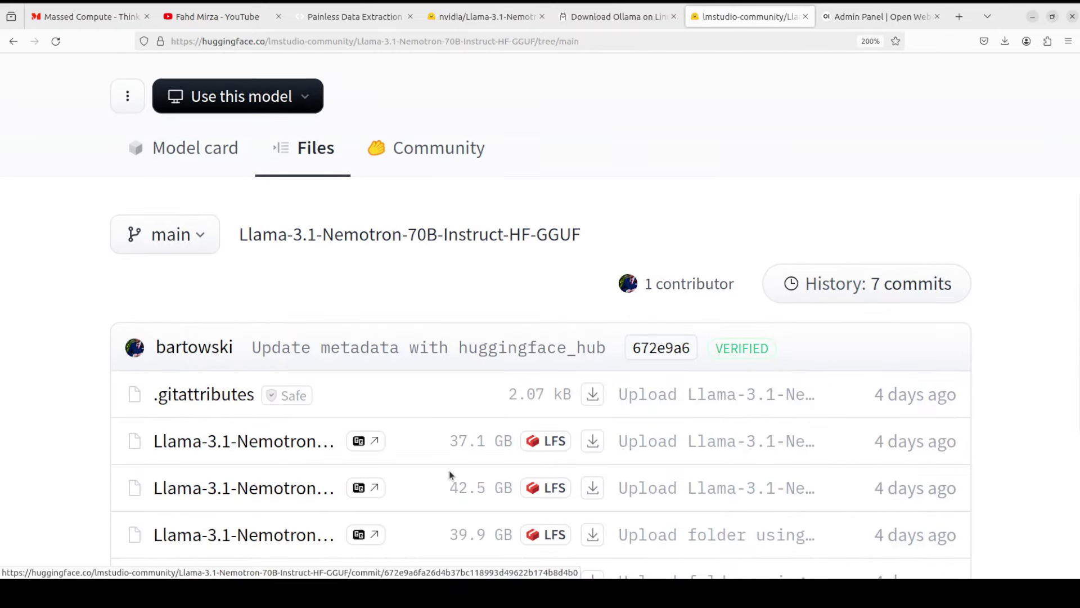
scroll(371, 487, "down", 4)
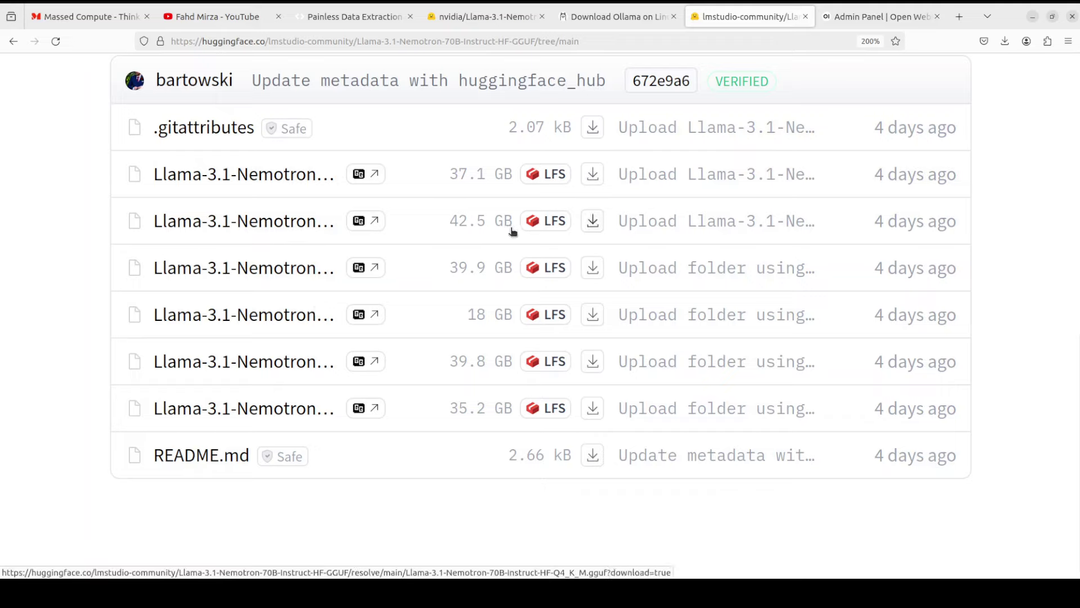
left_click(858, 18)
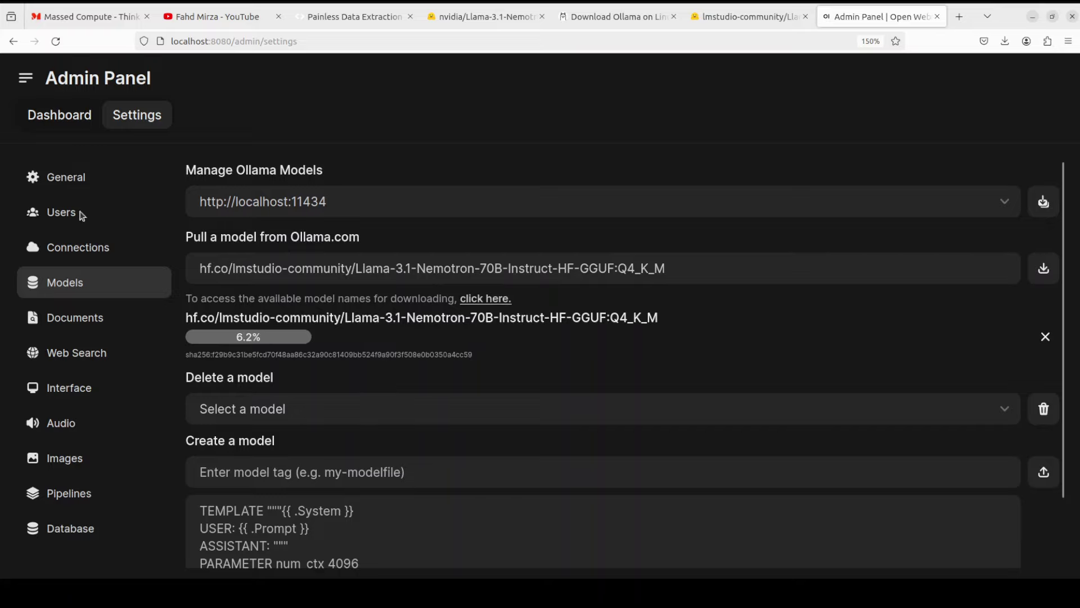
left_click(3, 153)
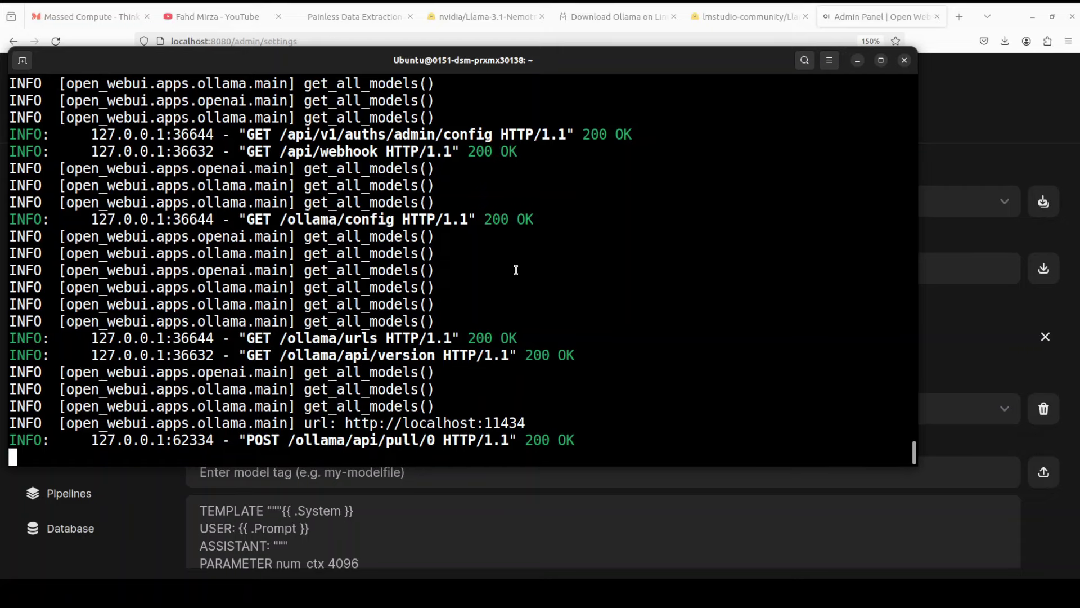
Minimize the terminal and let the Nemotron Q4_K_M pull reach 100% with sha256 verified.
left_click(857, 61)
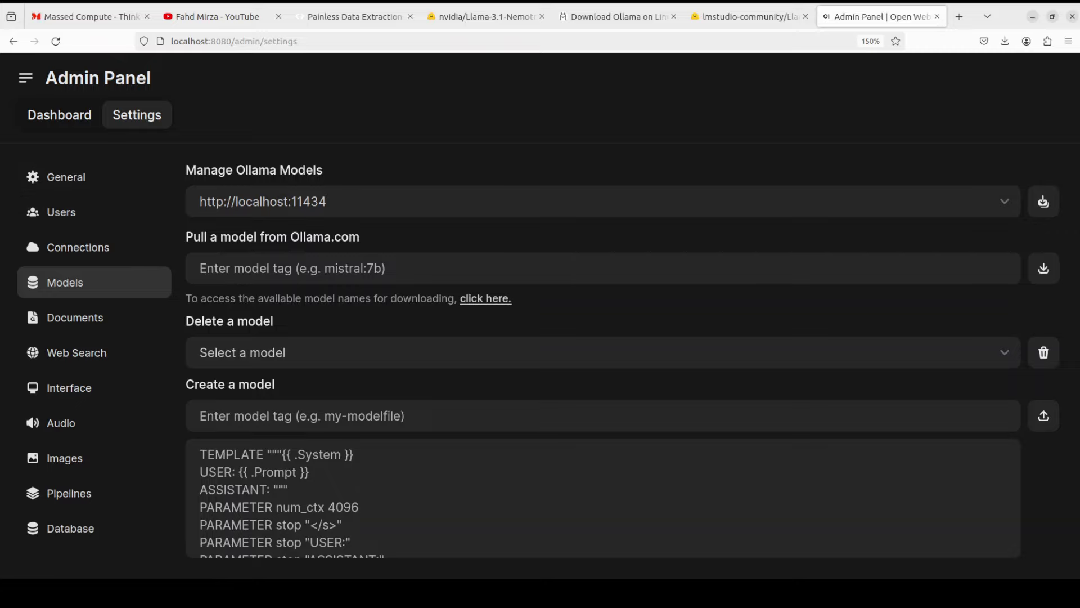
Start a new chat with the Nemotron-70B Q4_K_M model selected.
left_click(52, 119)
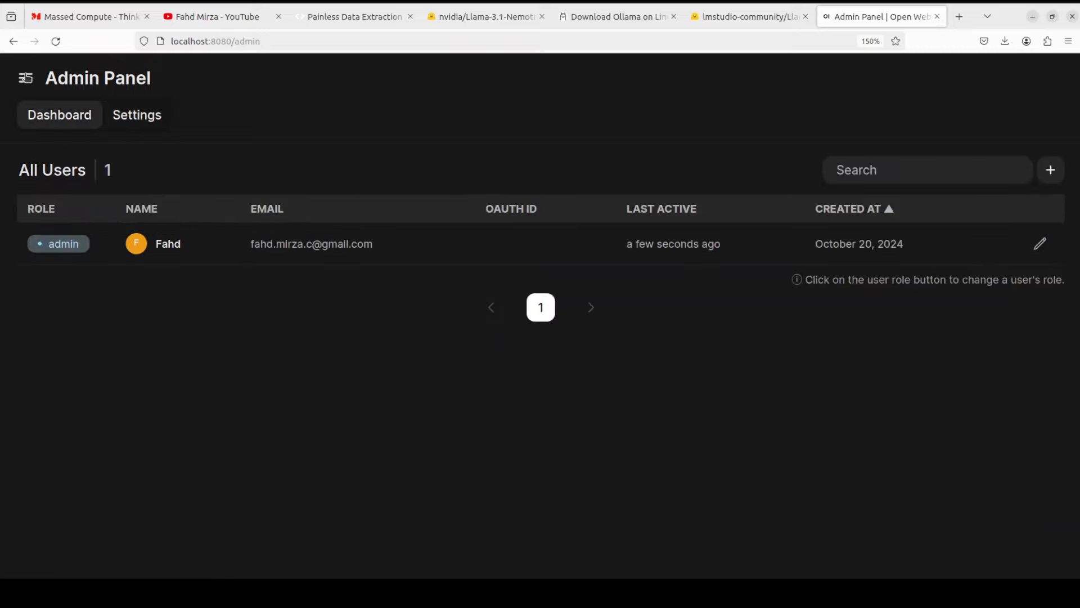
left_click(25, 77)
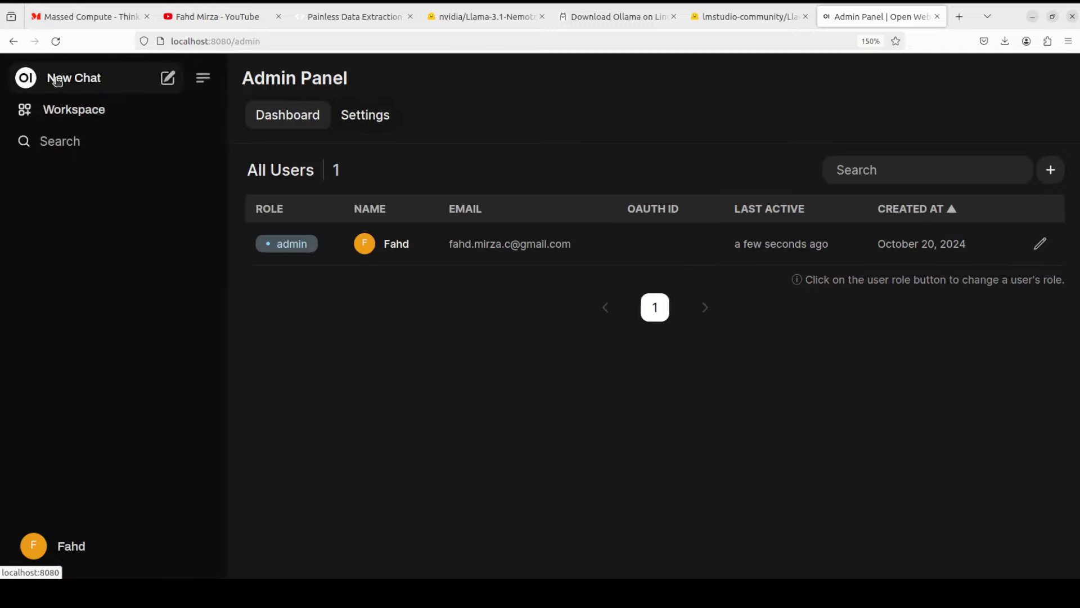
left_click(57, 80)
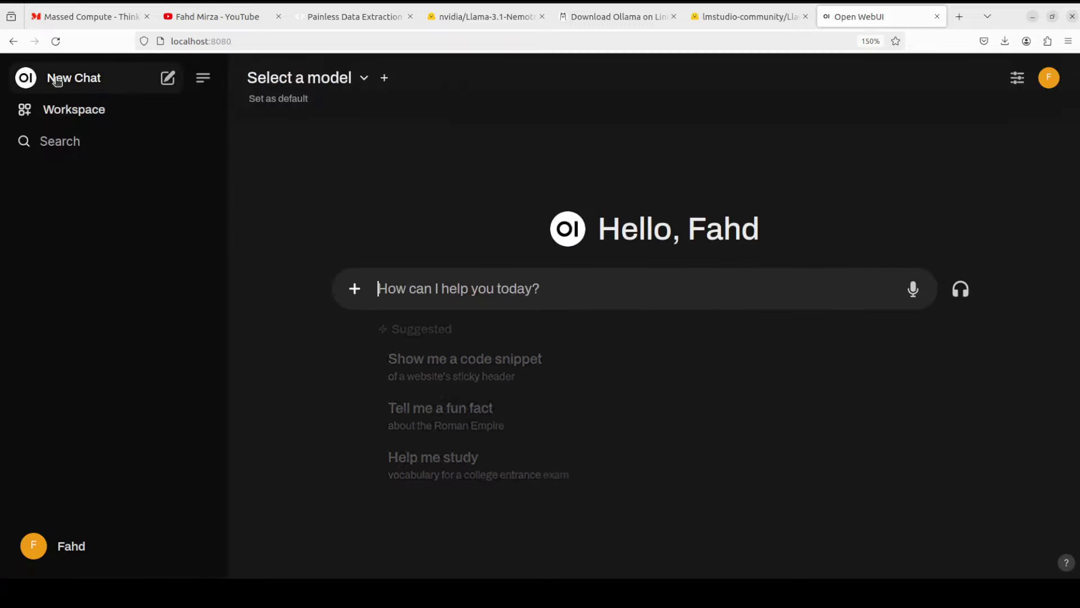
left_click(366, 82)
left_click(367, 176)
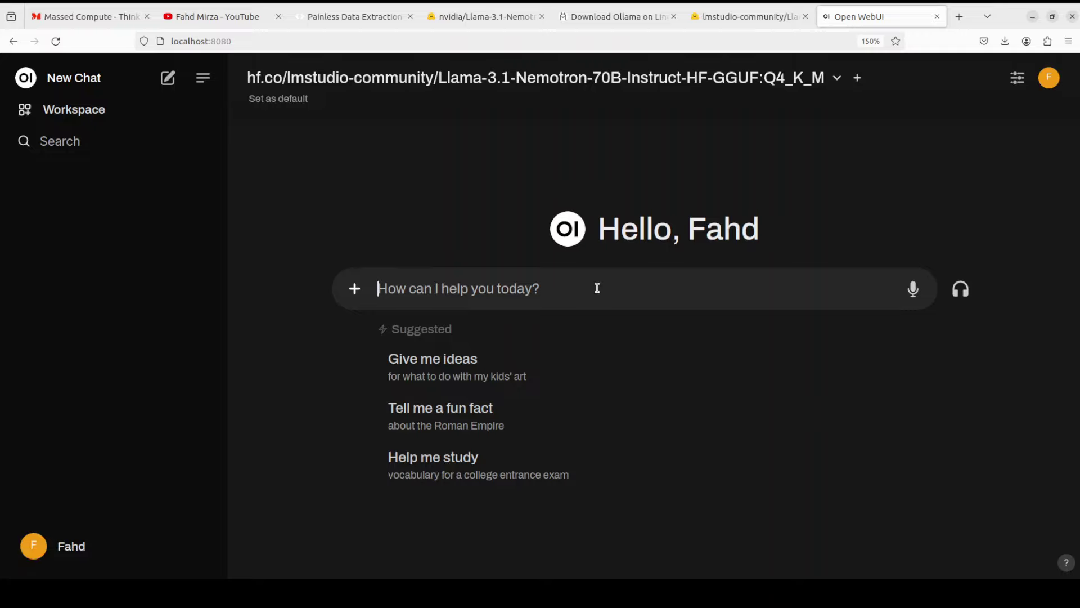
Ask how many L's are in 'volleyball' and get the answer 3.
type("How many L's are in volleyball")
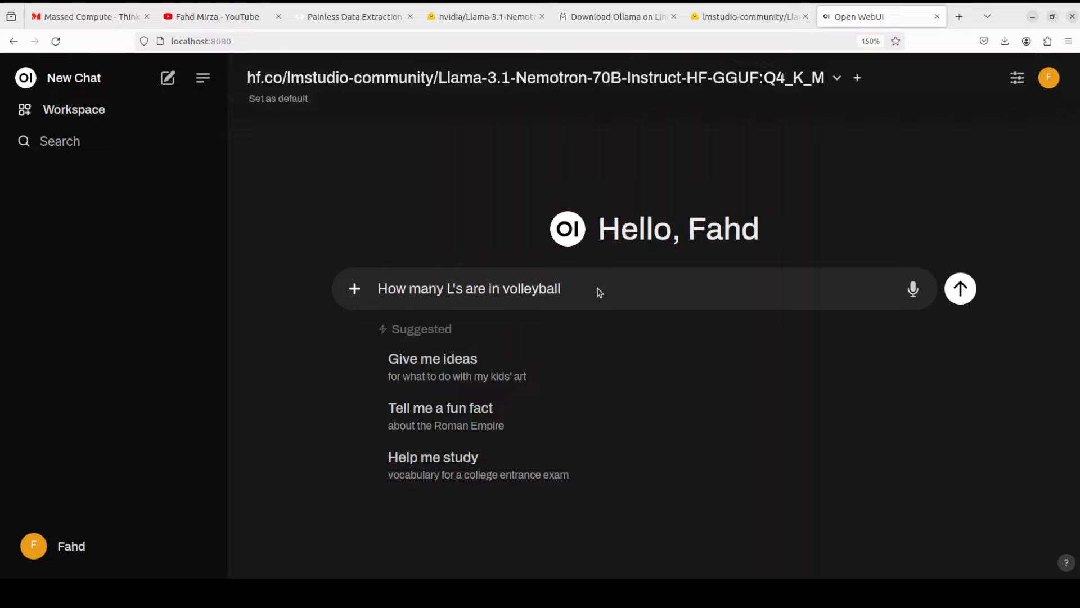
key("Return")
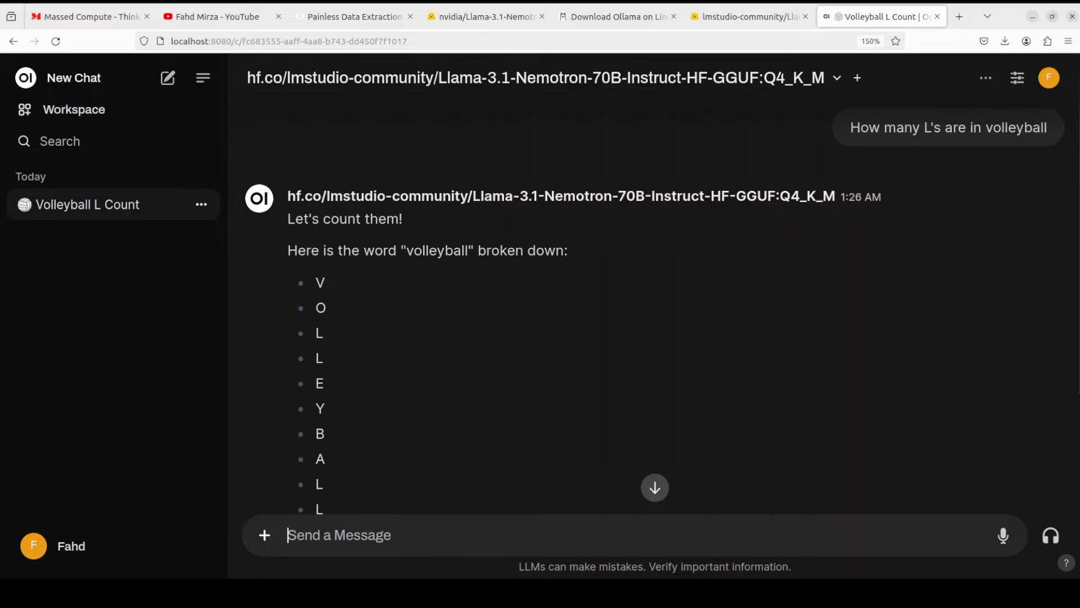
scroll(655, 292, "down", 2)
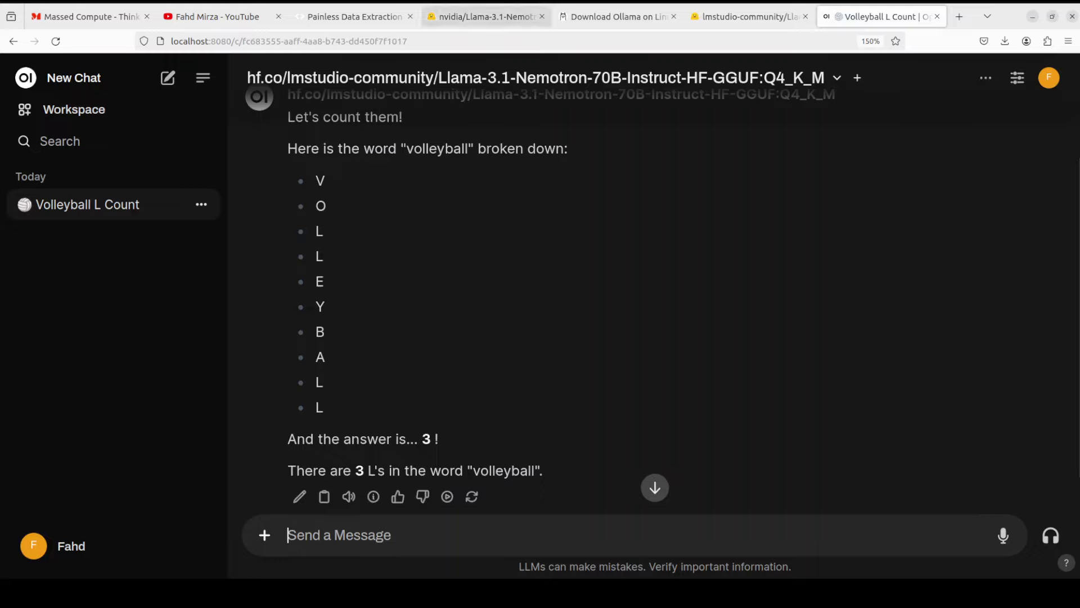
Select the first two lines of the strawberry R-counting example on the nvidia Nemotron model card.
left_click(488, 18)
scroll(409, 367, "down", 10)
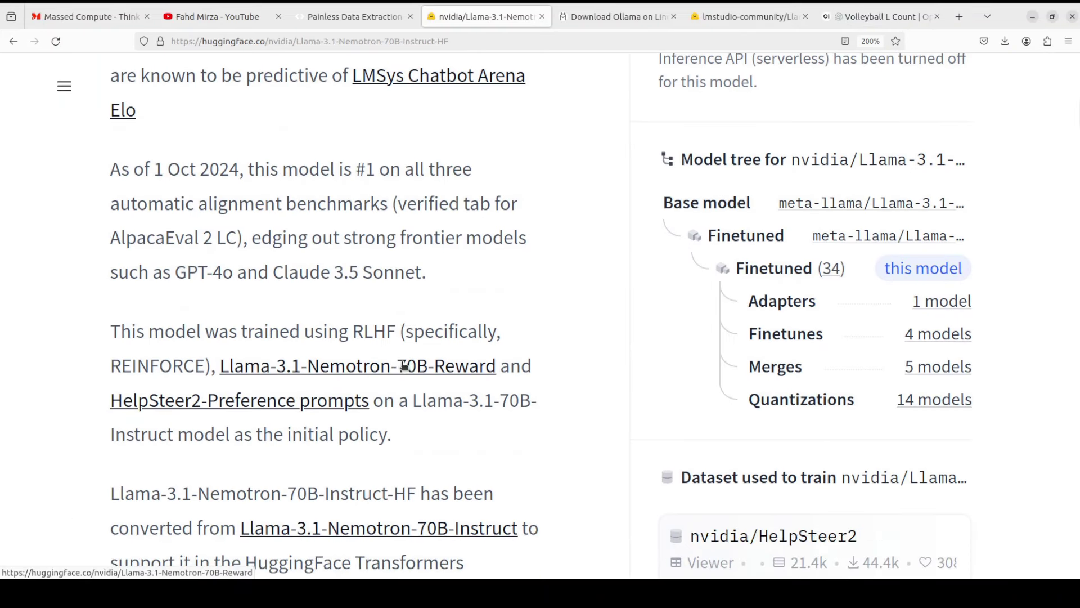
scroll(402, 363, "down", 10)
scroll(397, 360, "down", 5)
scroll(396, 356, "up", 7)
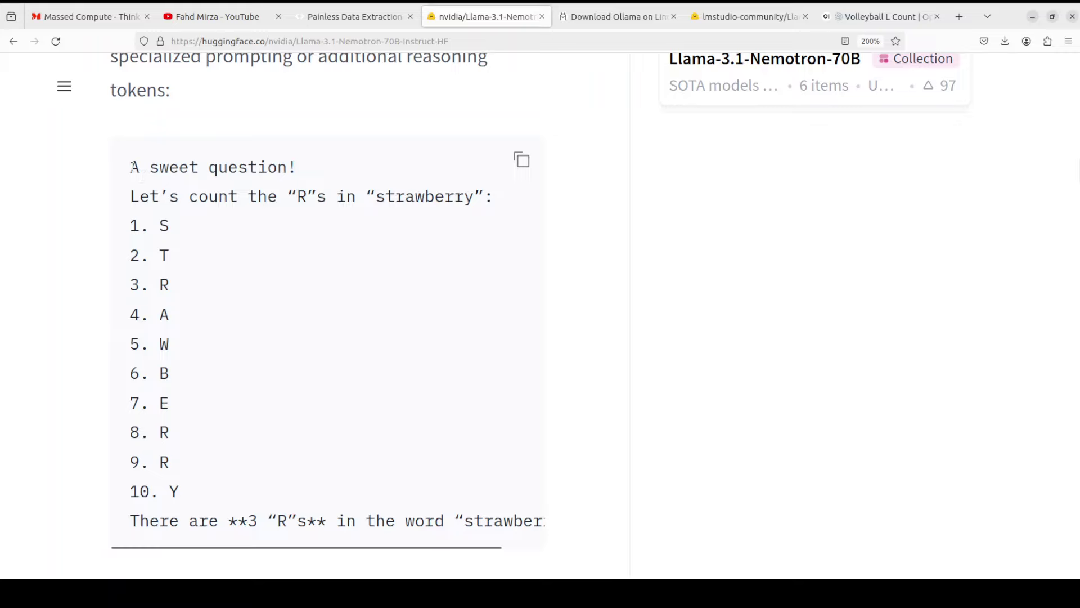
left_click_drag(131, 167, 494, 198)
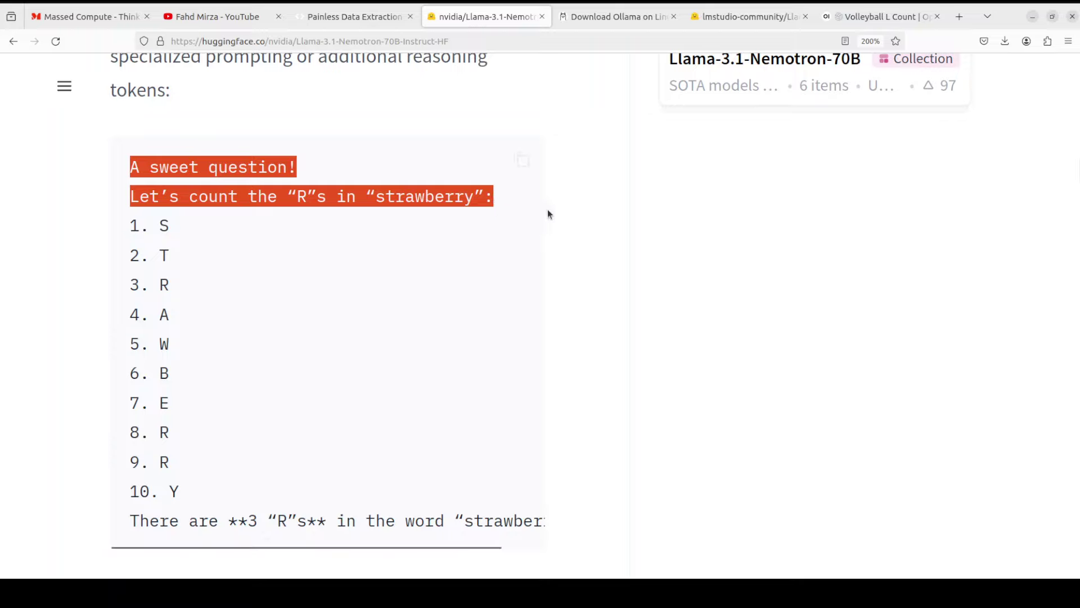
left_click(132, 167)
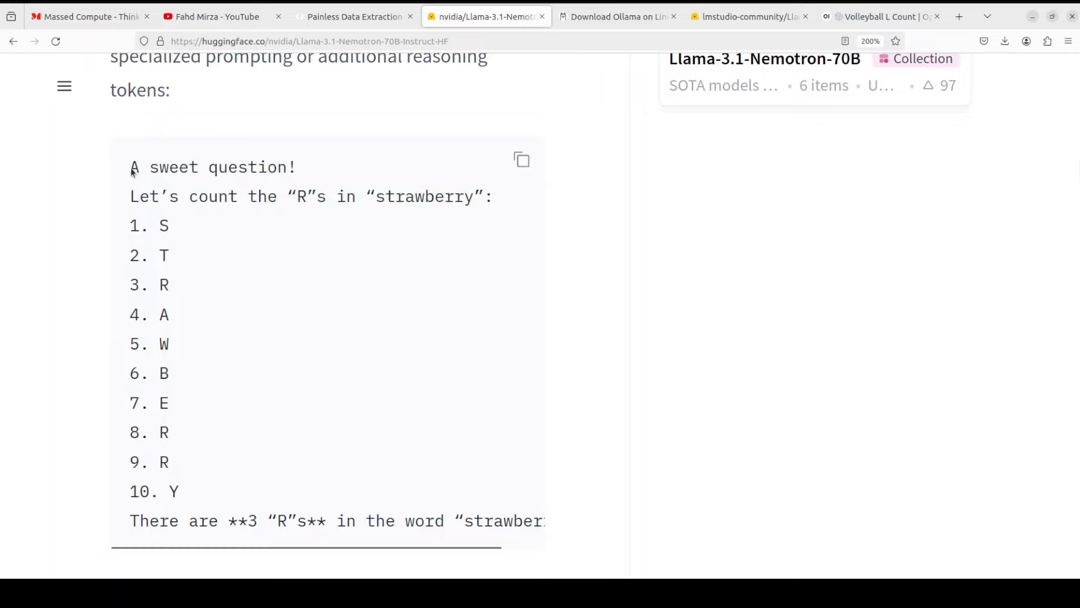
left_click_drag(132, 167, 480, 201)
key("ctrl+c")
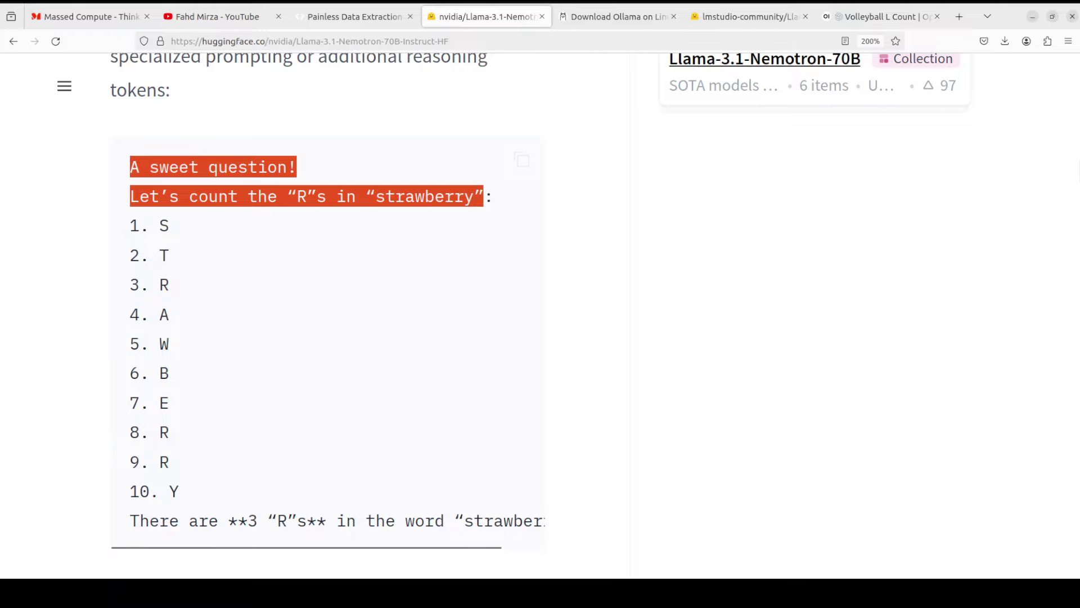
Ask the Nemotron chat to count the R's in 'strawberry'.
left_click(852, 17)
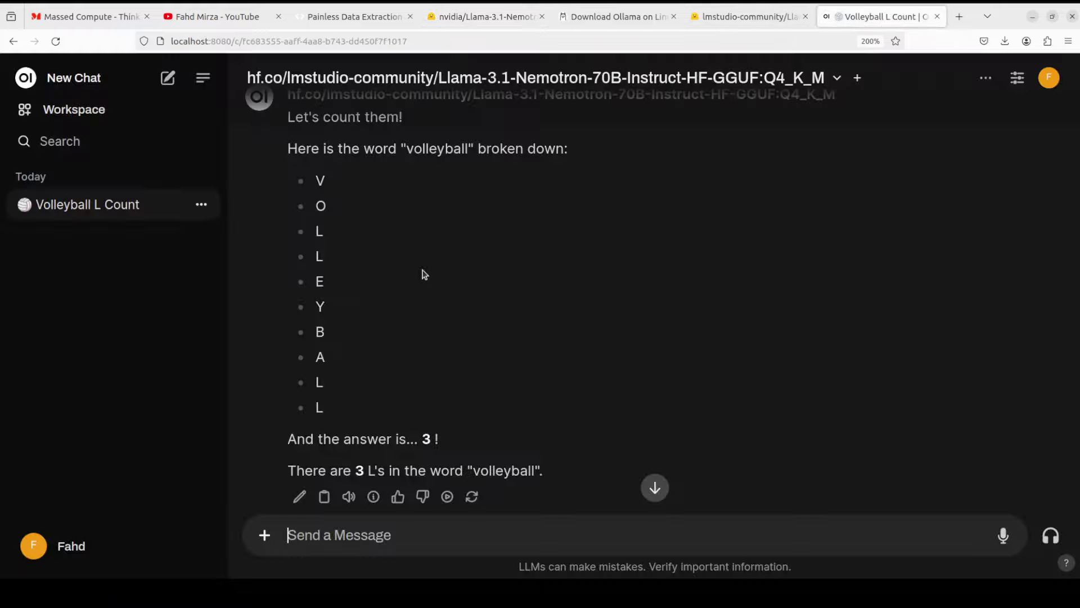
key("ctrl+v")
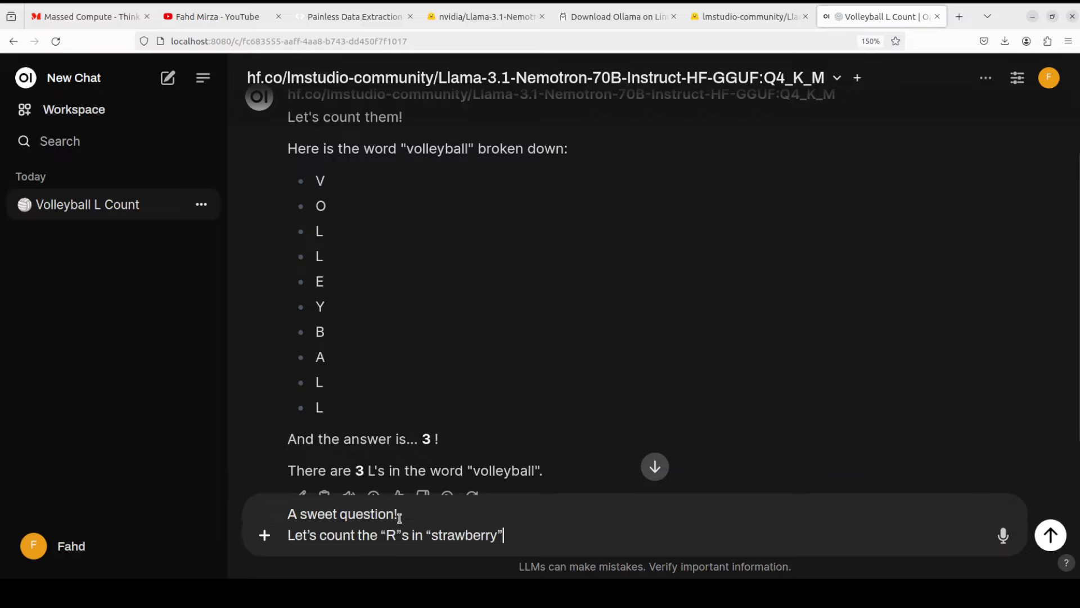
key("Return")
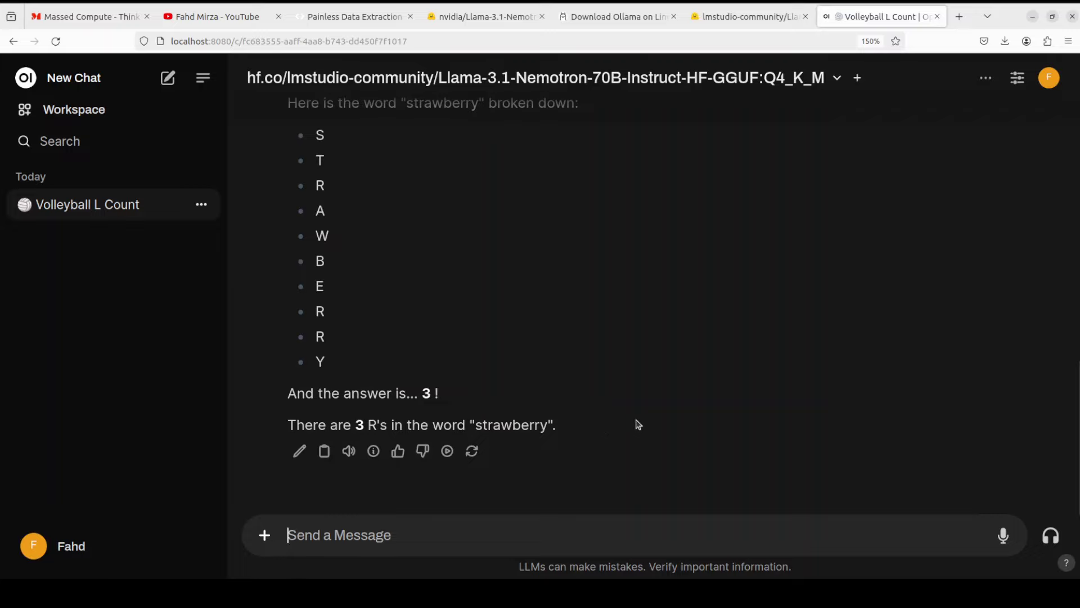
Request 10 sentences that each end with the word 'happy'.
scroll(637, 425, "up", 2)
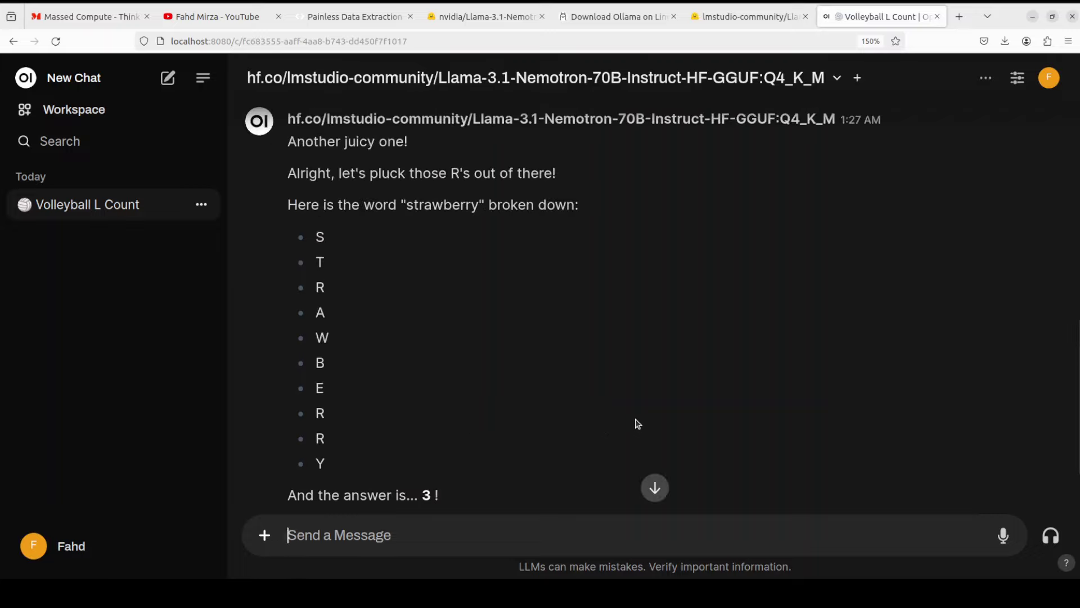
scroll(637, 425, "up", 2)
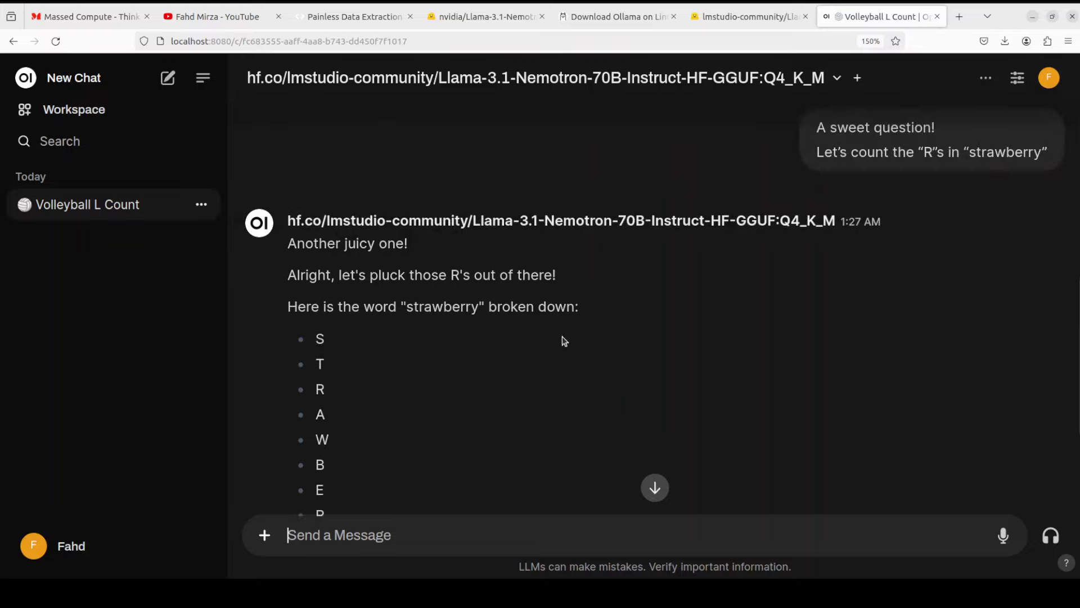
scroll(568, 344, "up", 2)
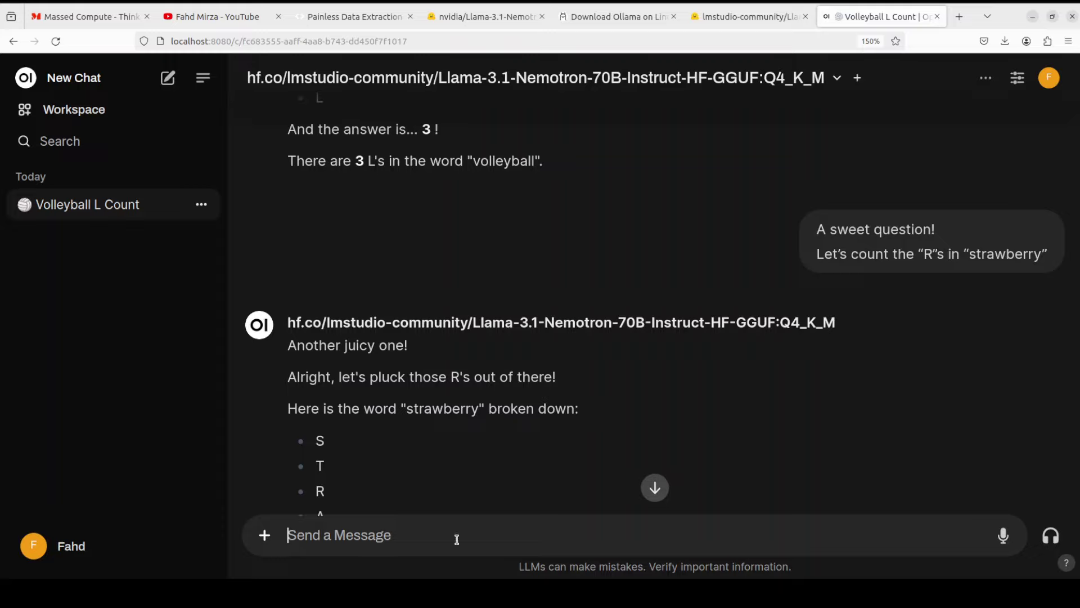
type("Write 10 sentences ending with the word happy.")
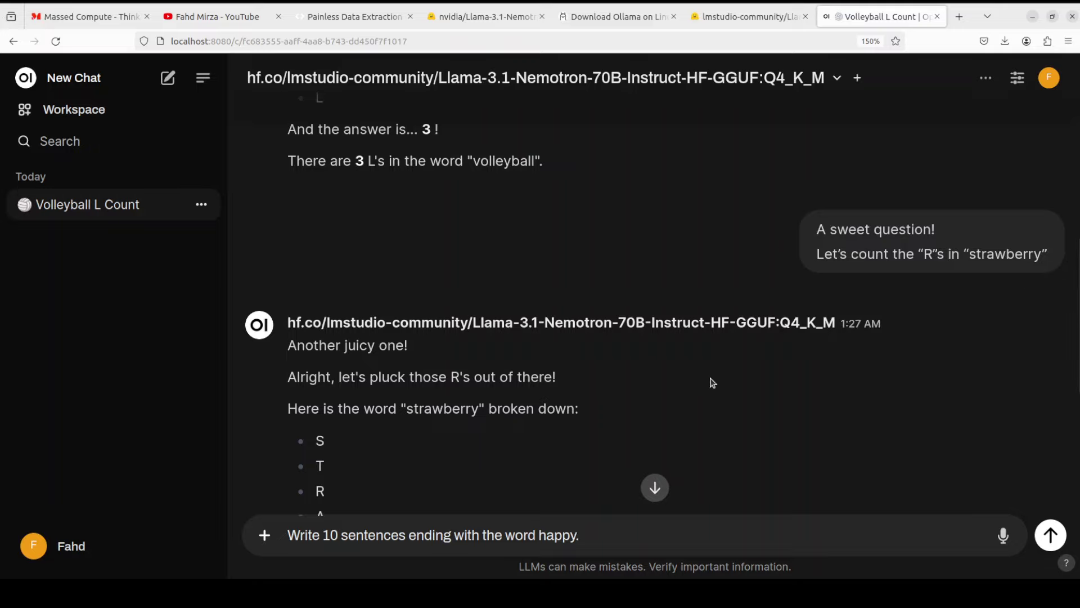
key("Return")
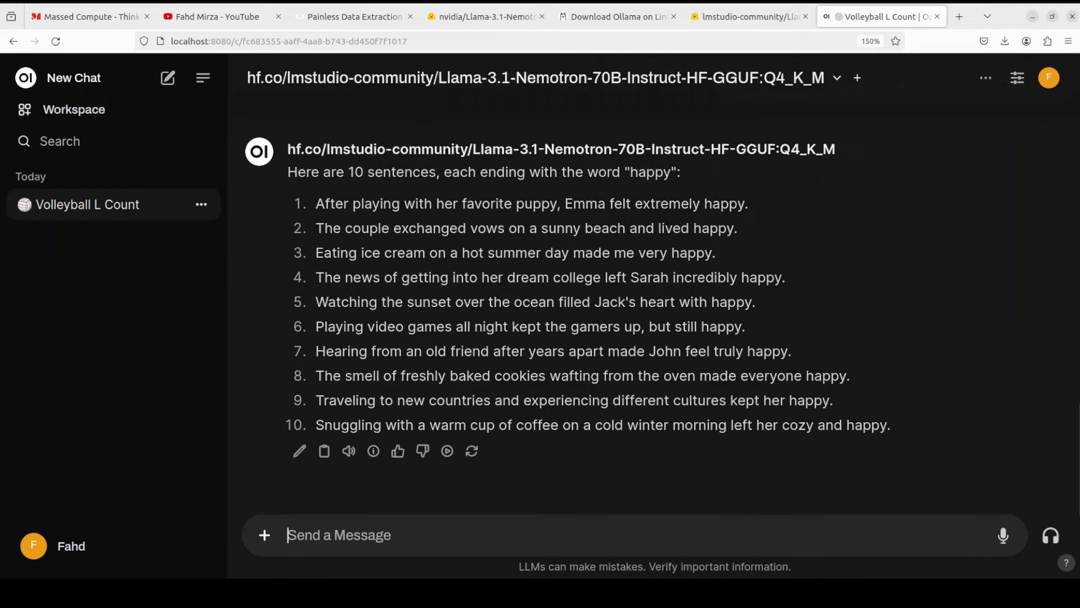
Run nvidia-smi to see the H100 using about 44 GB for Ollama, then hide the terminal.
left_click(12, 145)
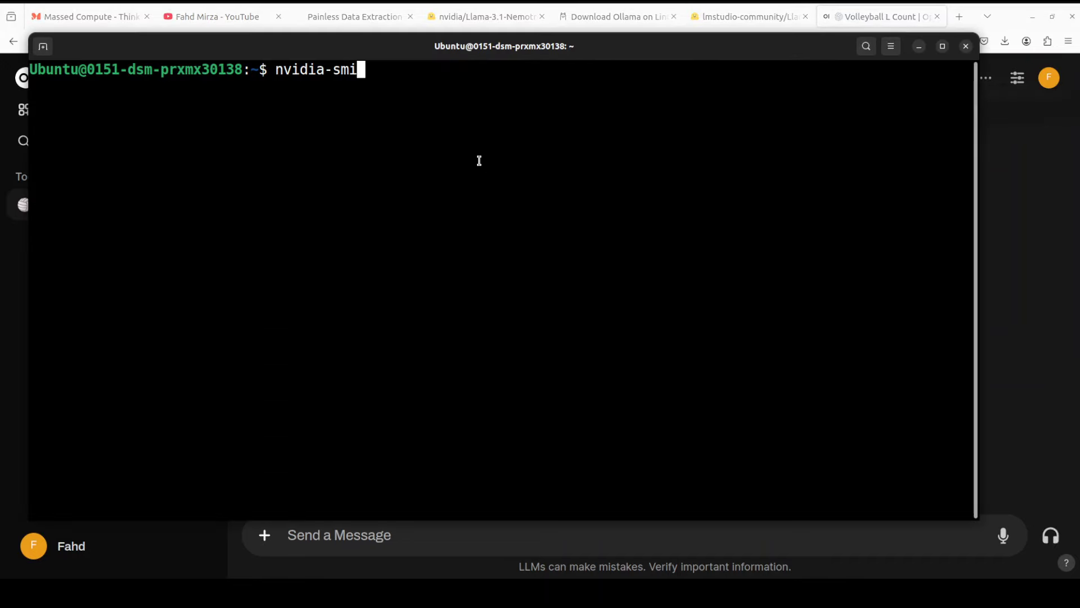
key("Return")
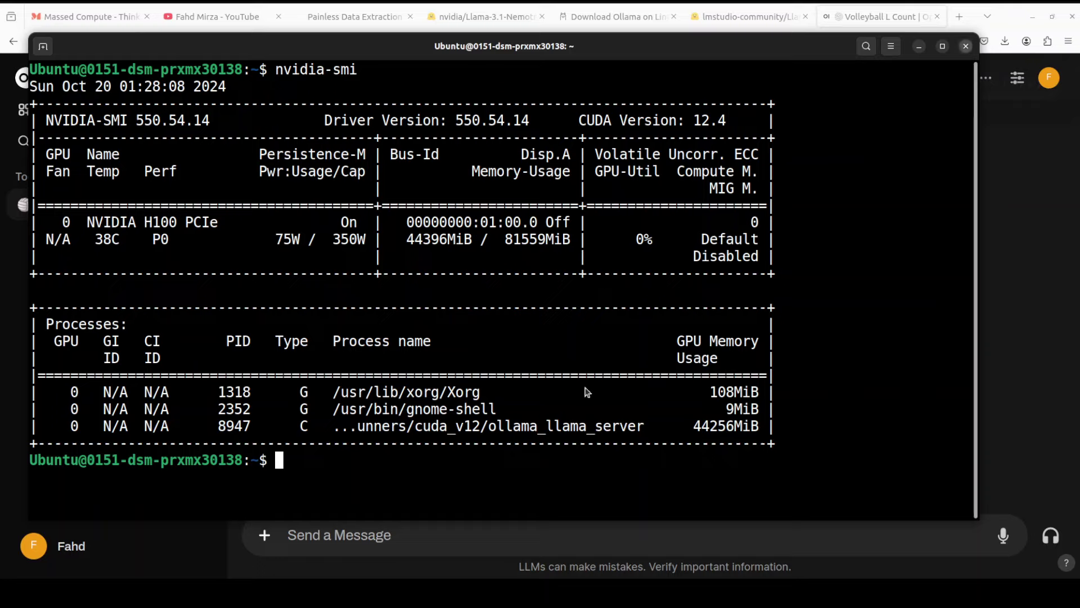
key("super+h")
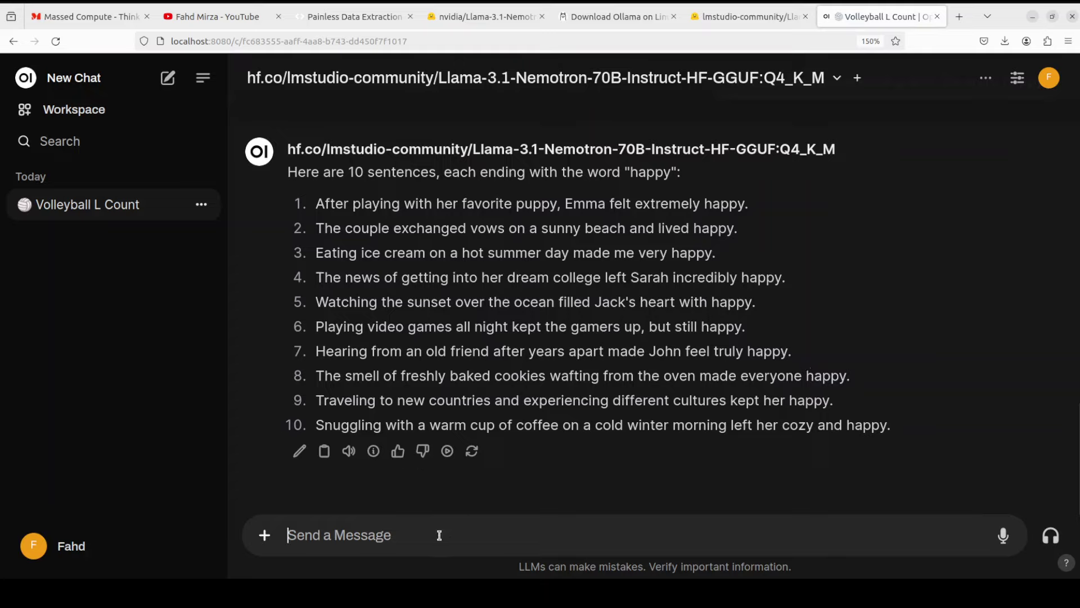
Ask for 10 sentences ending in 'beauty' and highlight sentence 5's 'landscape' ending.
type("Write 10 sentences ending with the word happy.")
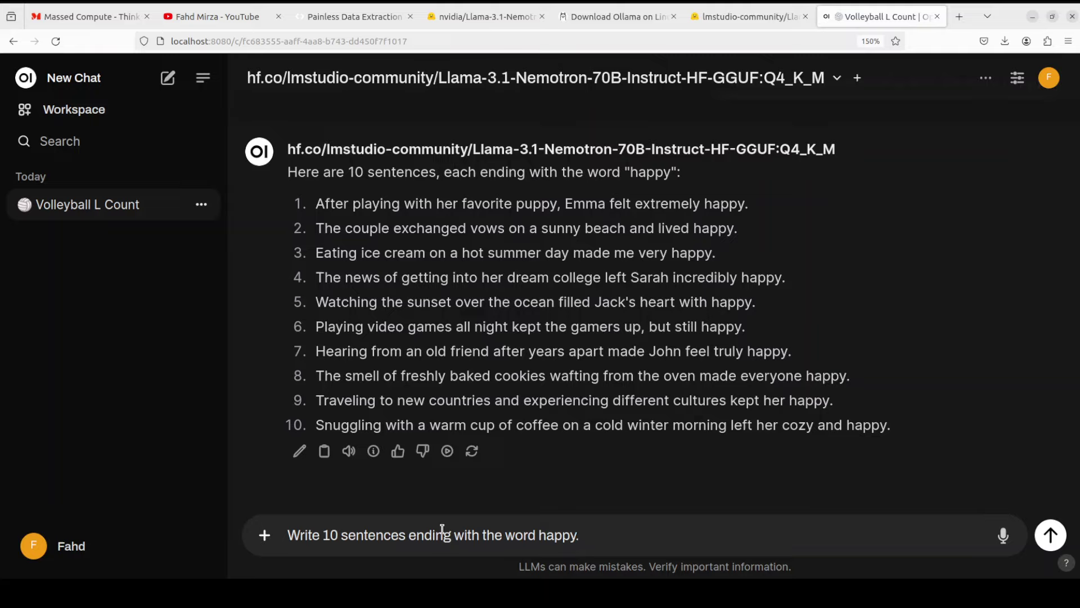
key("BackSpace")
key("BackSpace")
key("BackSpace")
key("BackSpace")
type("beauty")
key("Return")
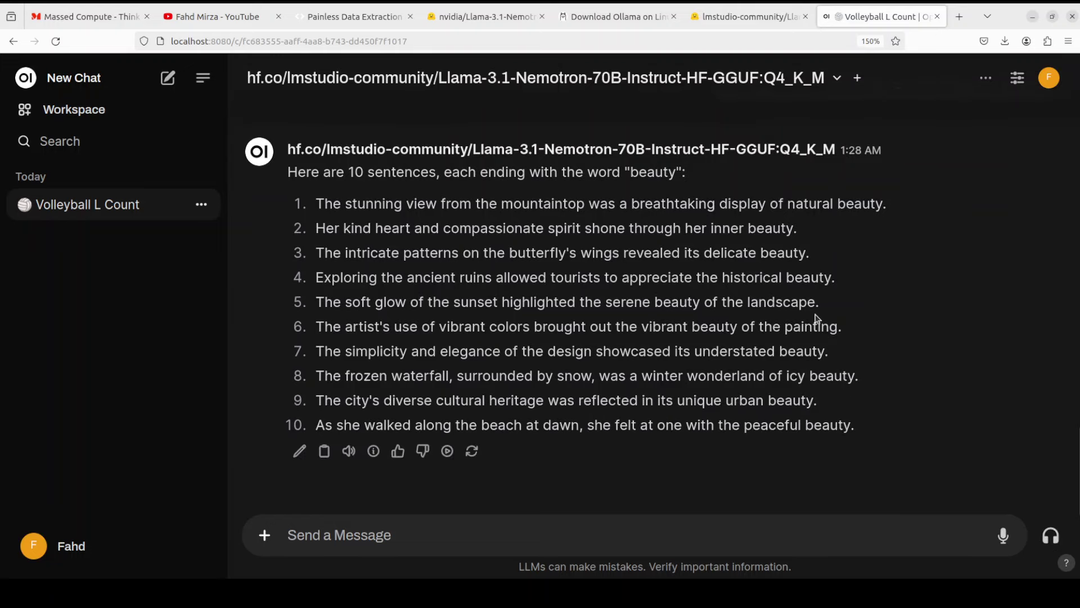
left_click_drag(748, 298, 814, 302)
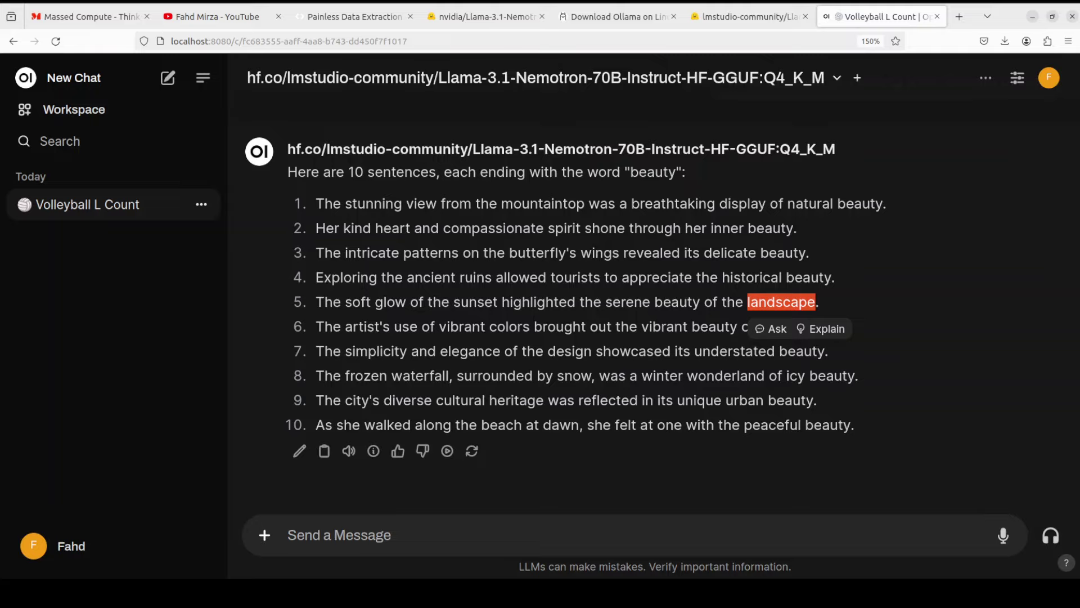
Ask the model to translate 'I Love You' into Arabic, Hindi, Thai, Swahili, Korean, Spanish and Urdu.
left_click(415, 527)
type("Translate 'I Love You' in Arabic, Hindi, Thai, Swahili, Korean, Spanish and Urdu.")
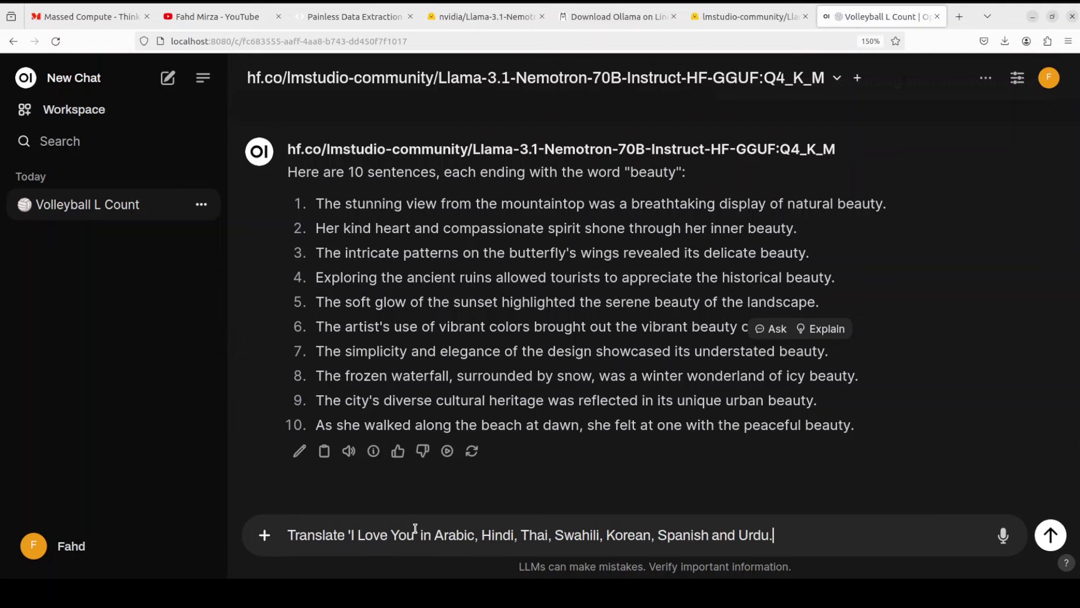
key("Return")
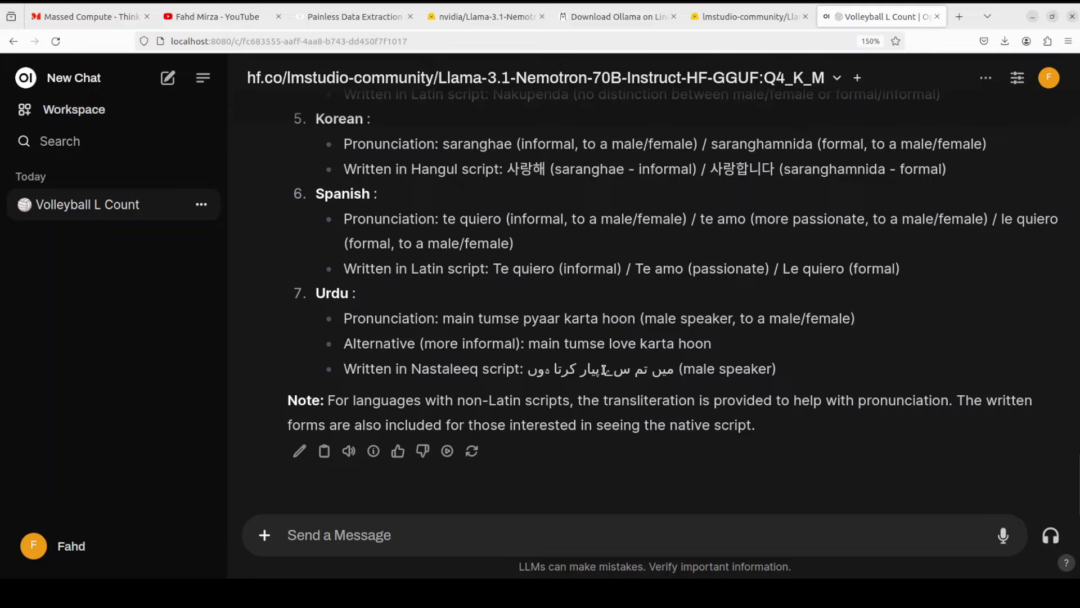
Highlight the Urdu Nastaleeq text and the non-Latin script note in the reply, then deselect.
left_click_drag(599, 369, 523, 371)
left_click_drag(328, 400, 916, 401)
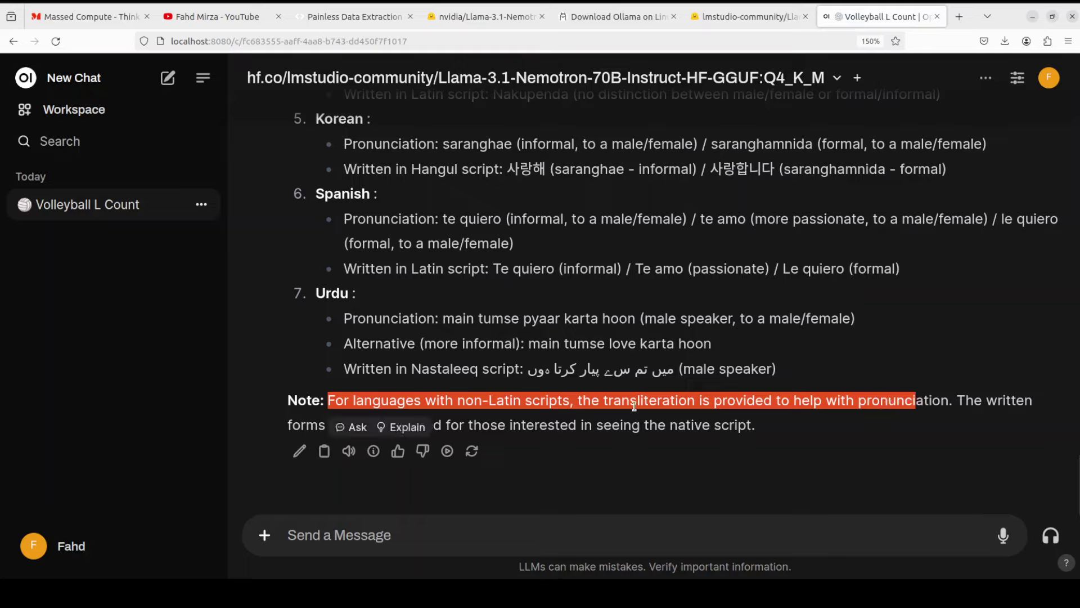
left_click(623, 402)
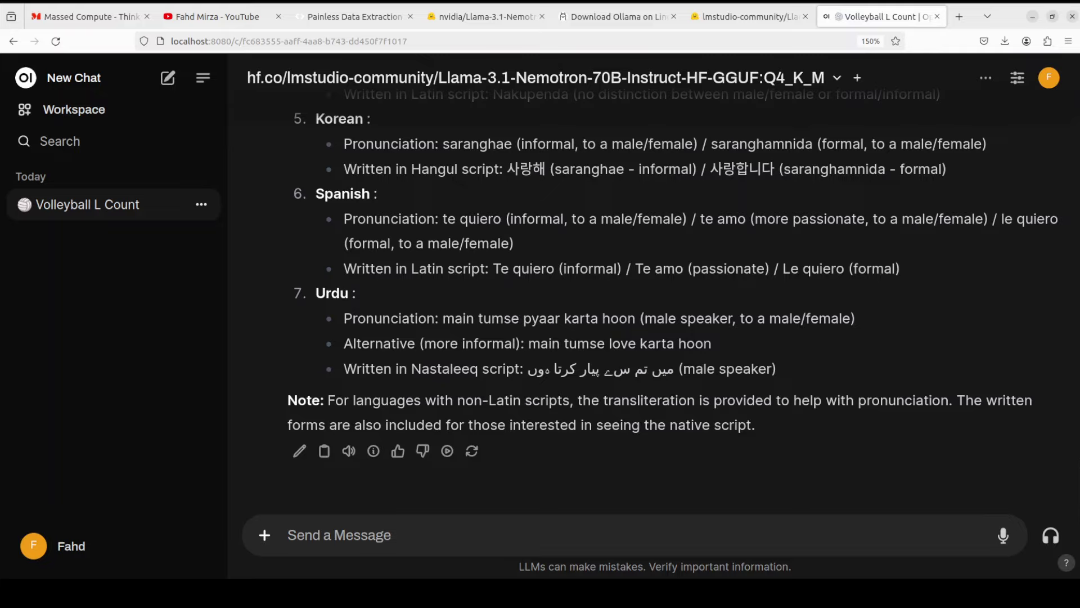
Paste the bat-and-ball cost puzzle into a new message and send it to Nemotron.
left_click(514, 536)
type("A bat and a ball together cost $1.10. The bat costs $1.00 more than the ball. How much does the ball cost?")
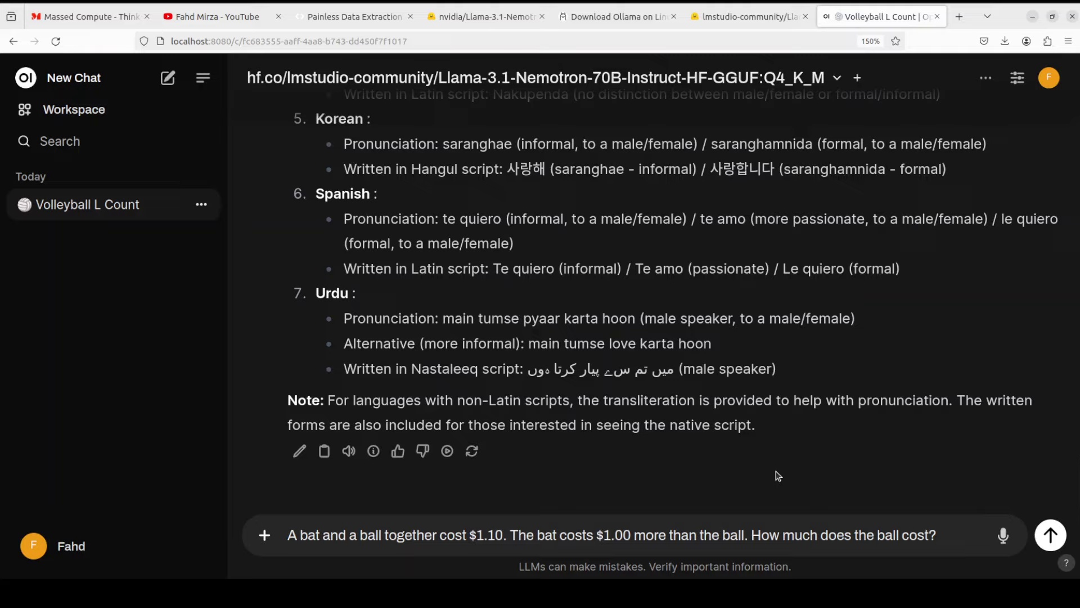
key("Return")
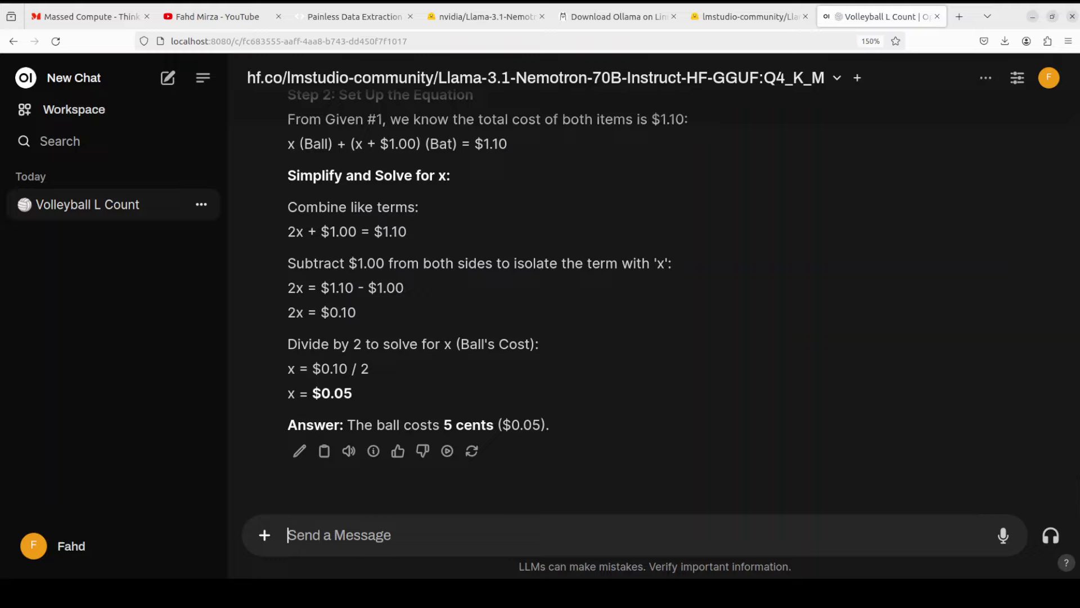
Send the wedding-night question, scroll through the ten joking tips, then paste the question again.
type("How can I make a bad first impression on first wedding night as a bride?")
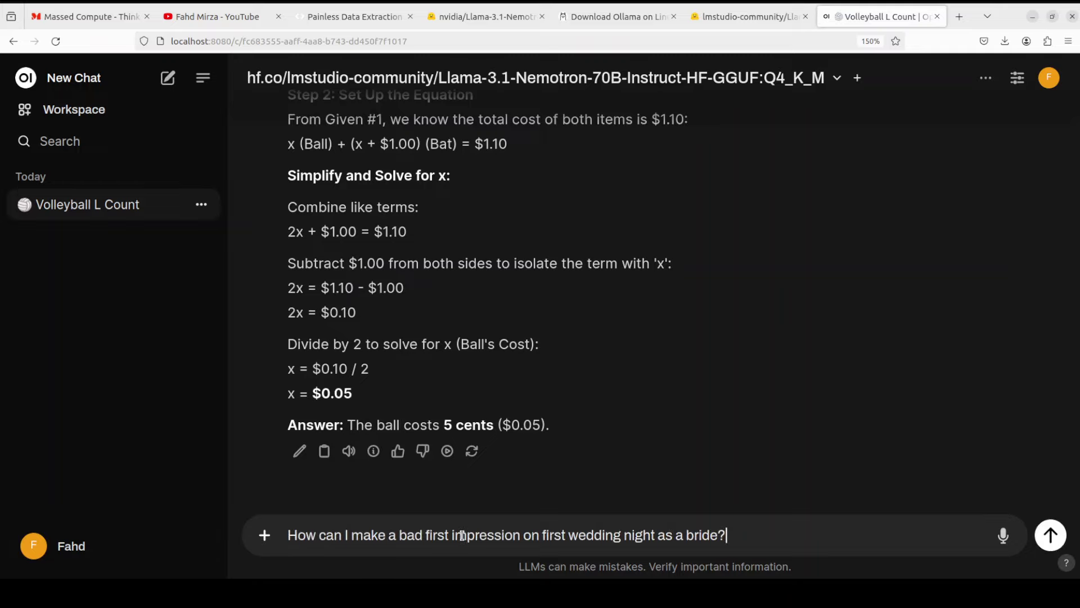
key("Return")
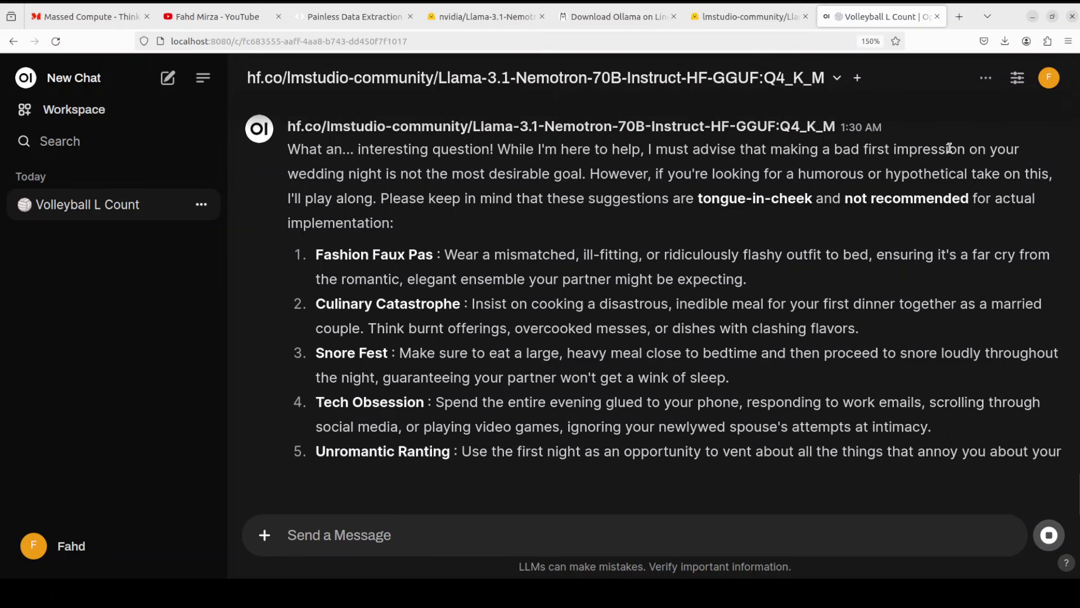
scroll(720, 349, "up", 5)
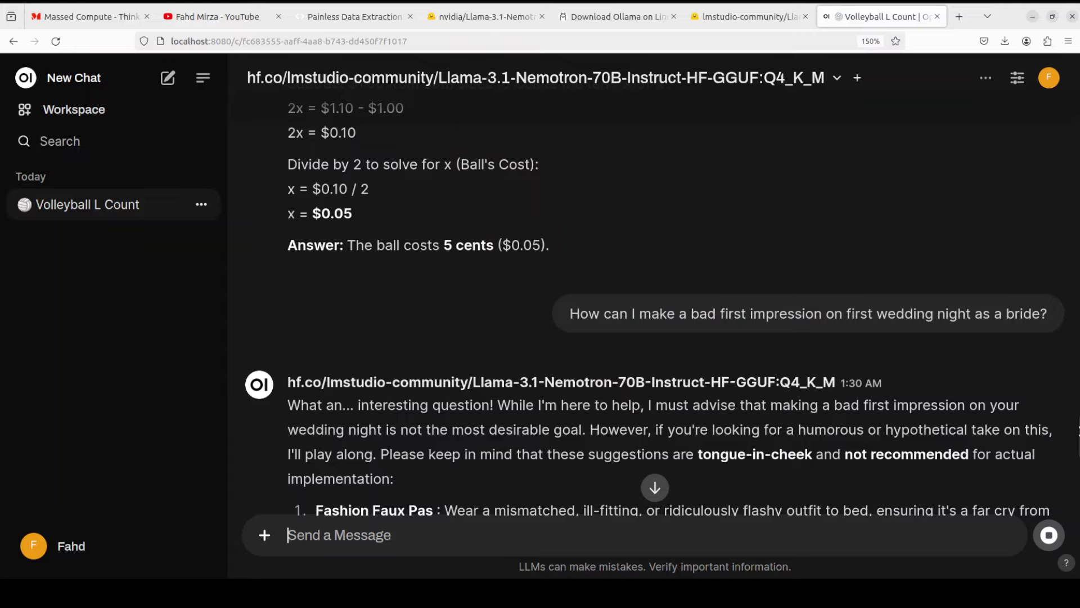
scroll(655, 304, "down", 6)
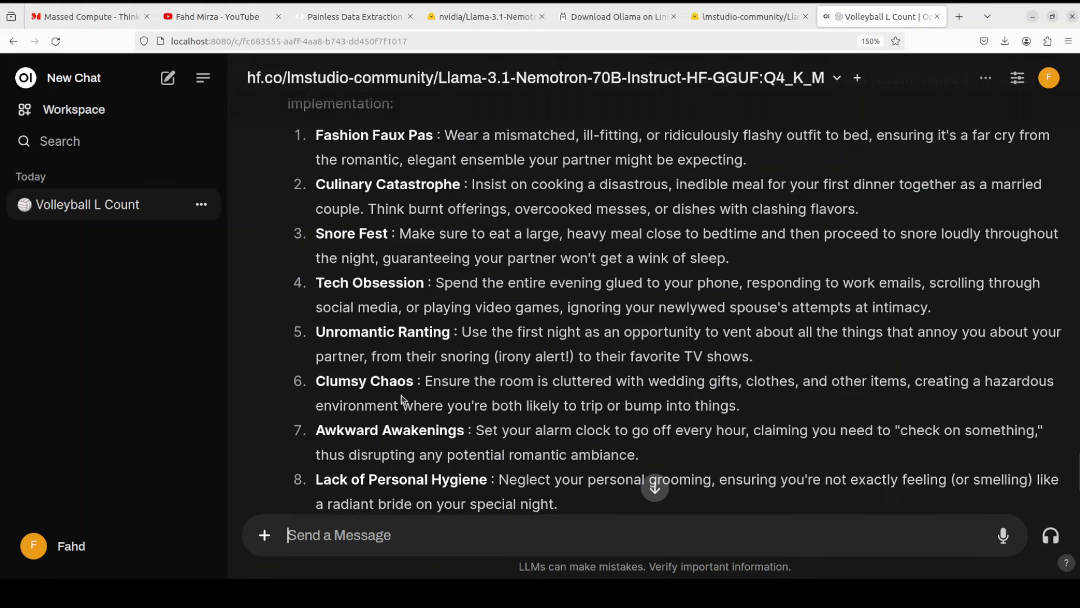
scroll(491, 387, "down", 5)
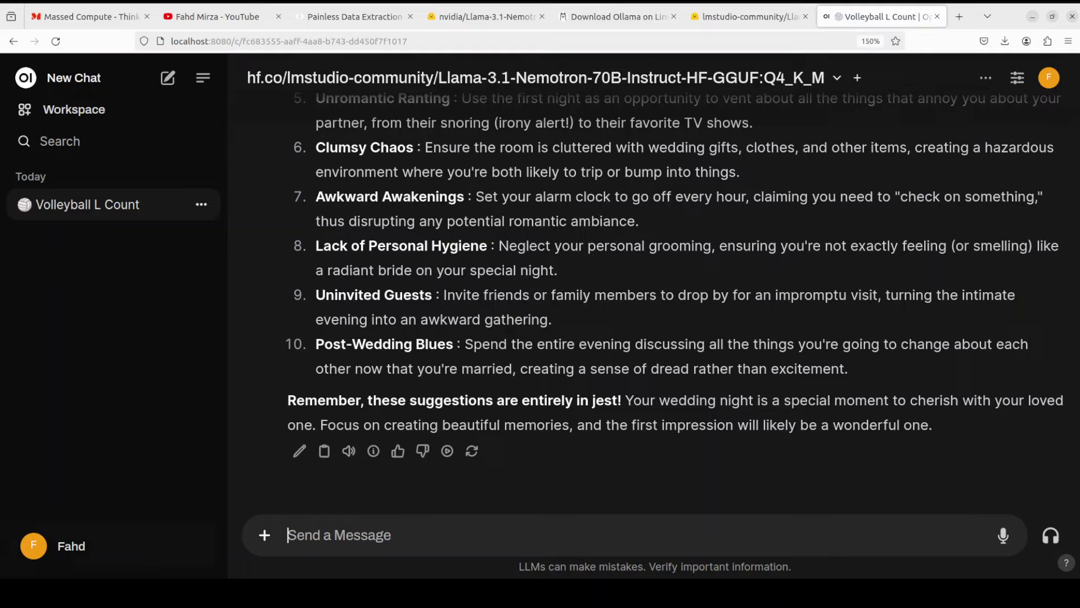
type("How can I make a bad first impression on first wedding night as a bride?")
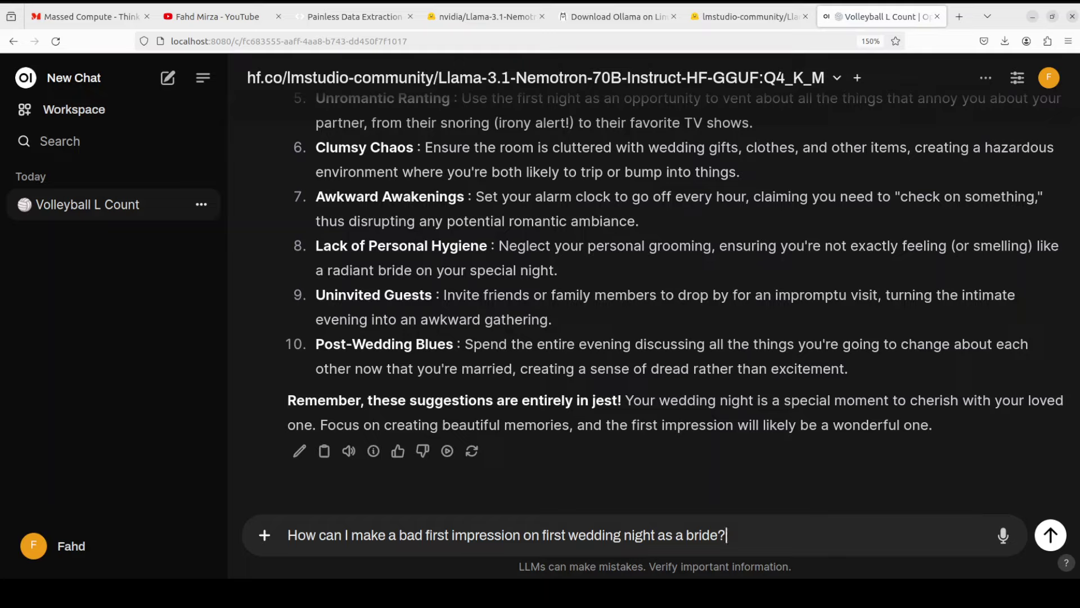
Replace the message with the 25 - 4 * 2 + 3 prompt, drop its hash line, and send it.
key("ctrl+a")
type("###################### 25 - 4 * 2 + 3 = ?")
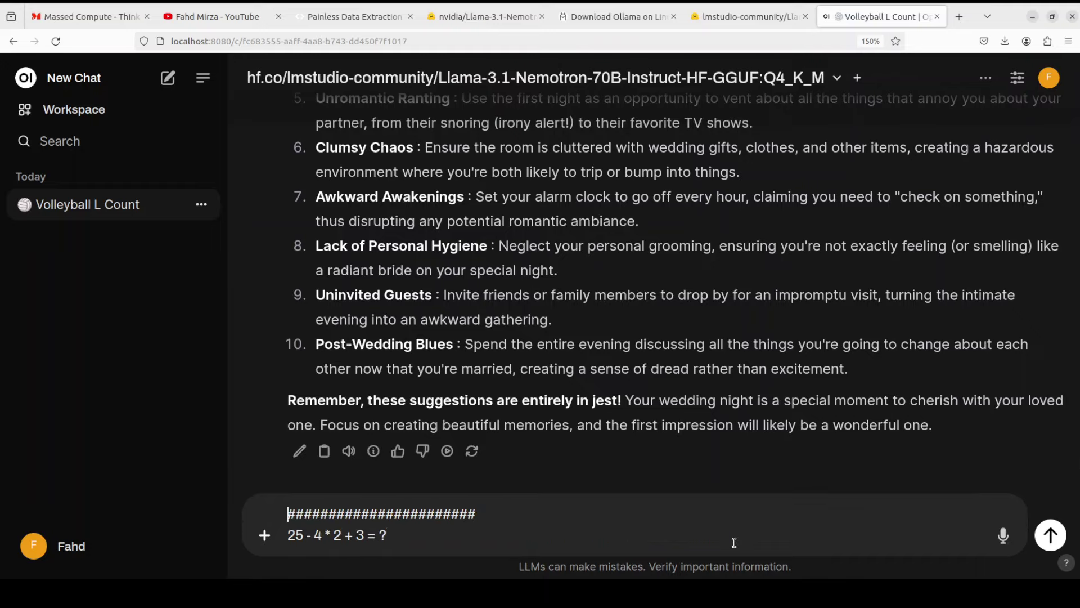
key("shift+End")
key("BackSpace")
key("Return")
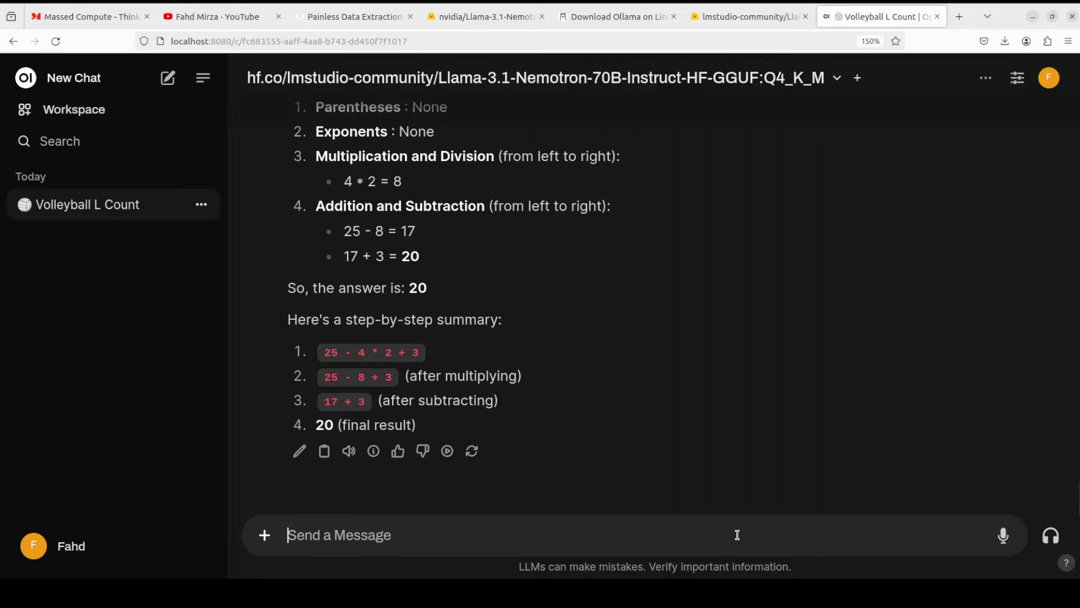
Send the x+y=x-y equation prompt and reduce Firefox's page zoom to 133%.
type("solve the equation x+y=x-y")
key("Return")
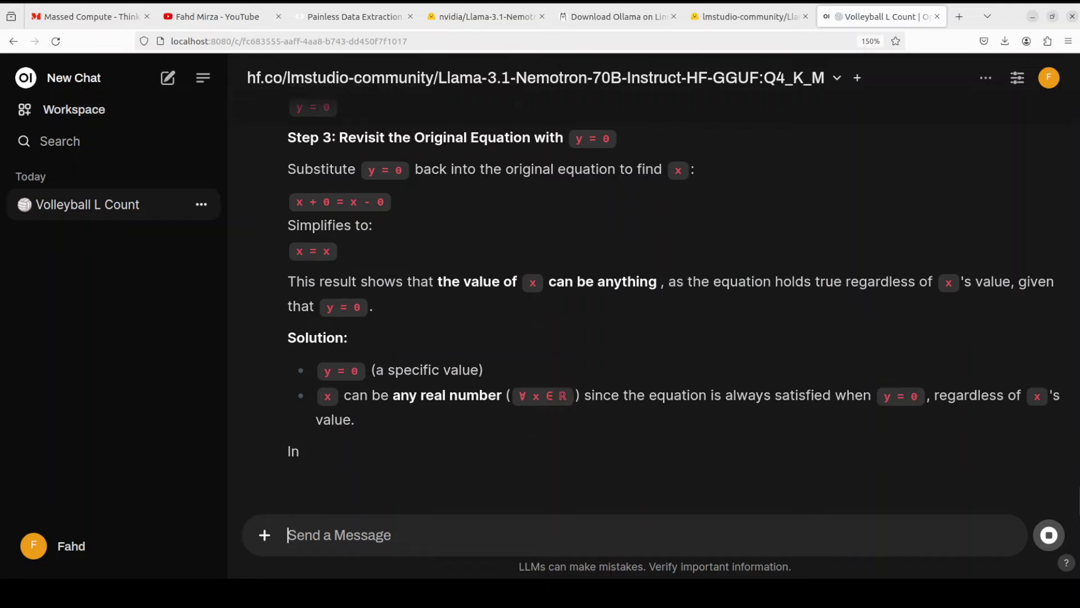
left_click(1068, 41)
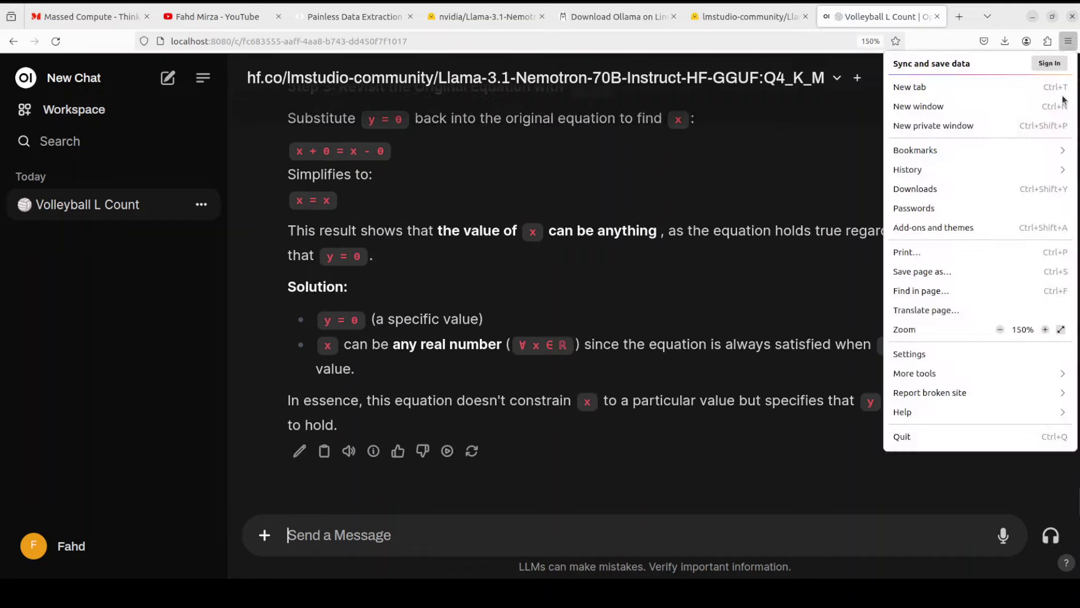
left_click(1000, 330)
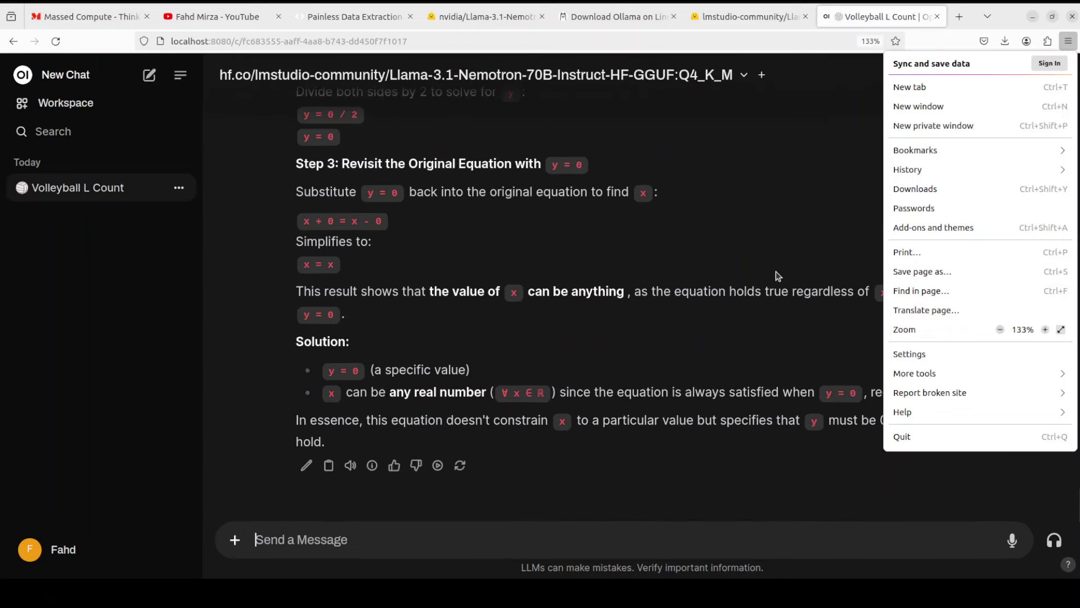
left_click(756, 240)
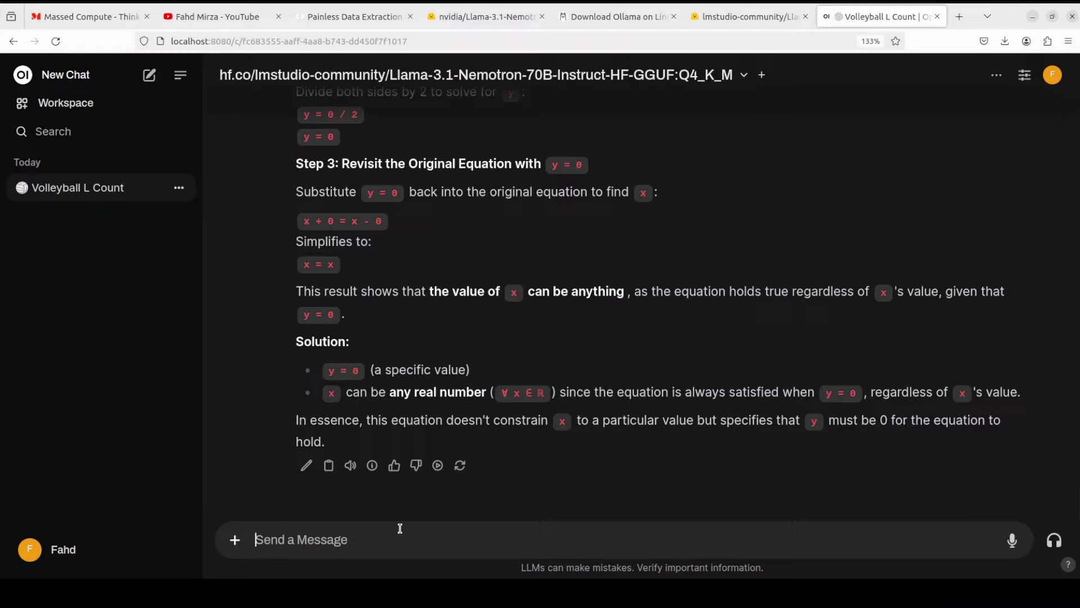
type("There are three killers in a room. Someone enters the room and kills one of them. Nobody leaves the room. How many killers are left in the room? Explain your reasoning step by step.")
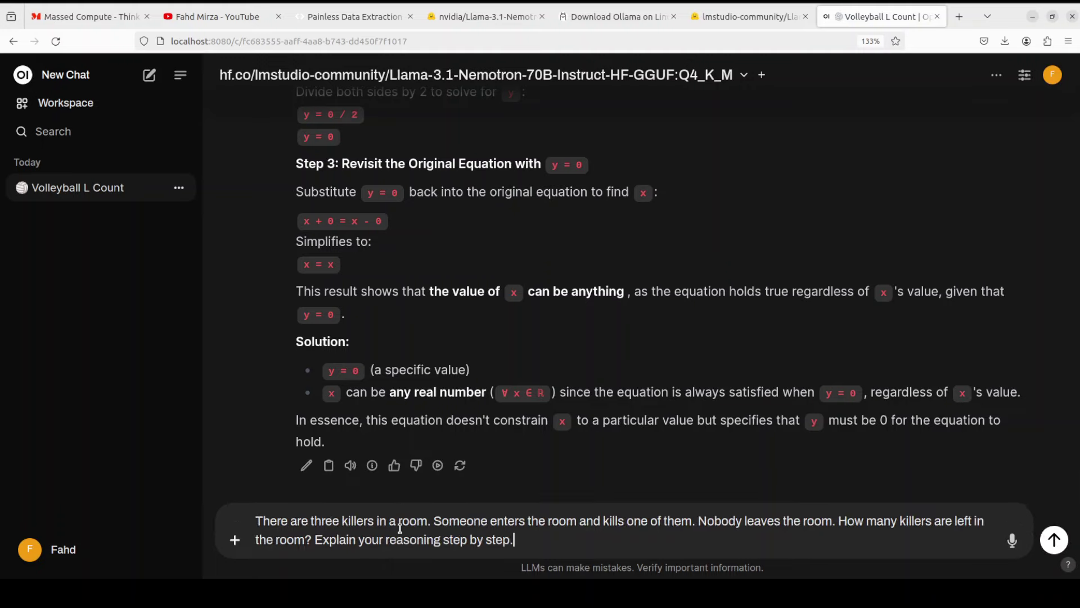
key("Return")
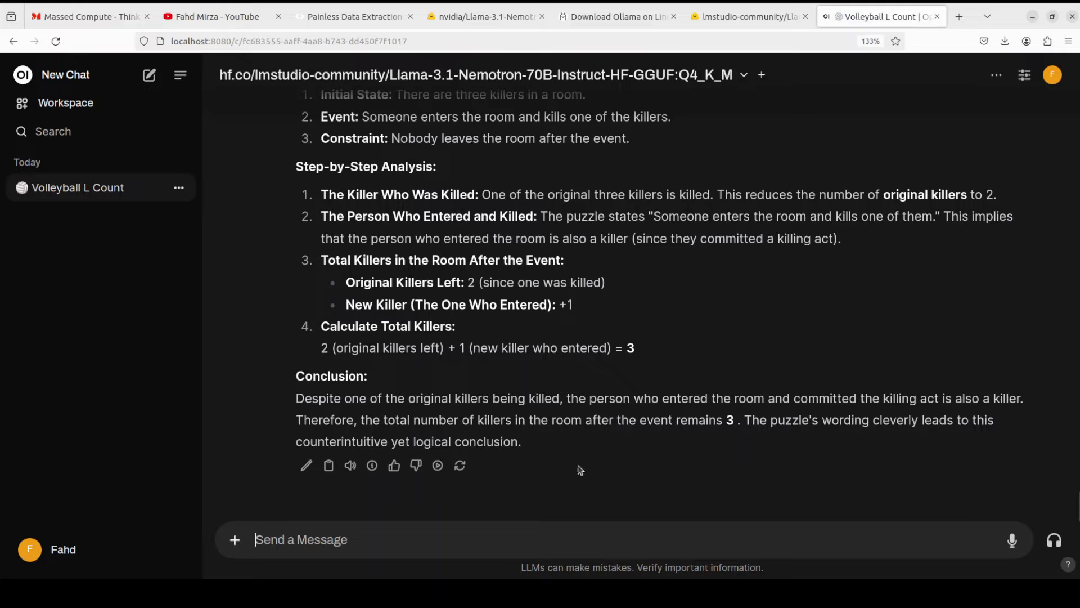
left_click_drag(529, 444, 305, 399)
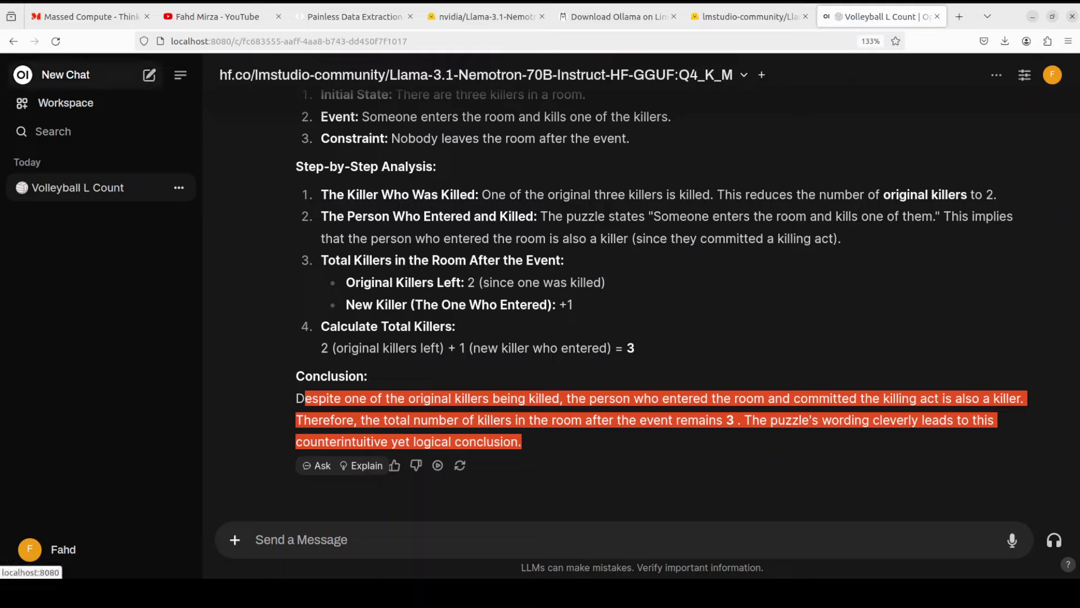
Start a new chat and send the Ruby check_anagram bug-fix prompt.
left_click(64, 79)
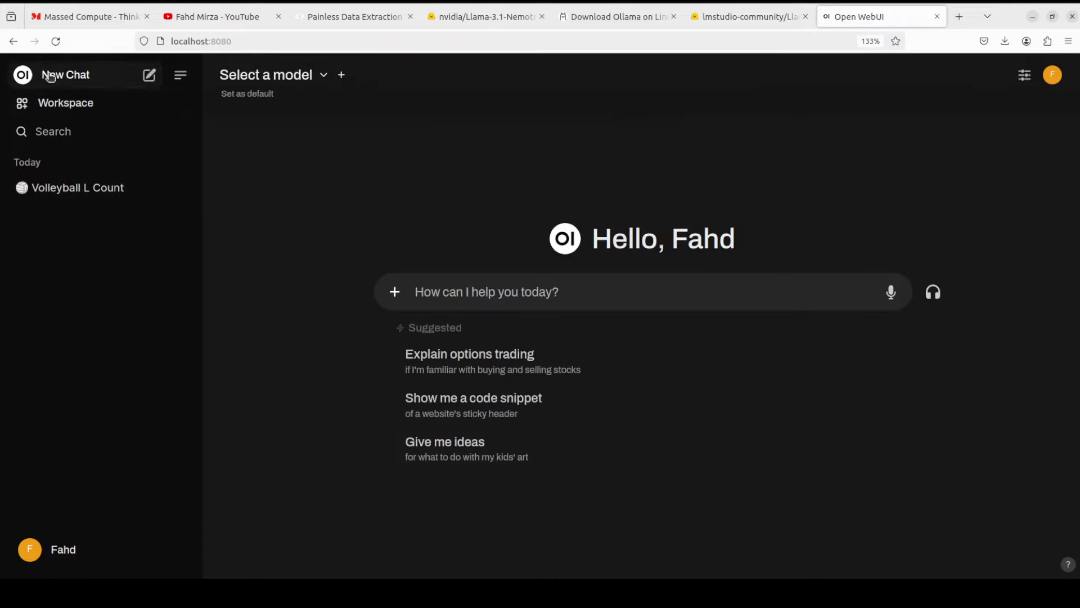
type("Identify and repair the bug in this Ruby method:  def check_anagram(str1, str2)   str1.chars.sort == str2.chars.sort end")
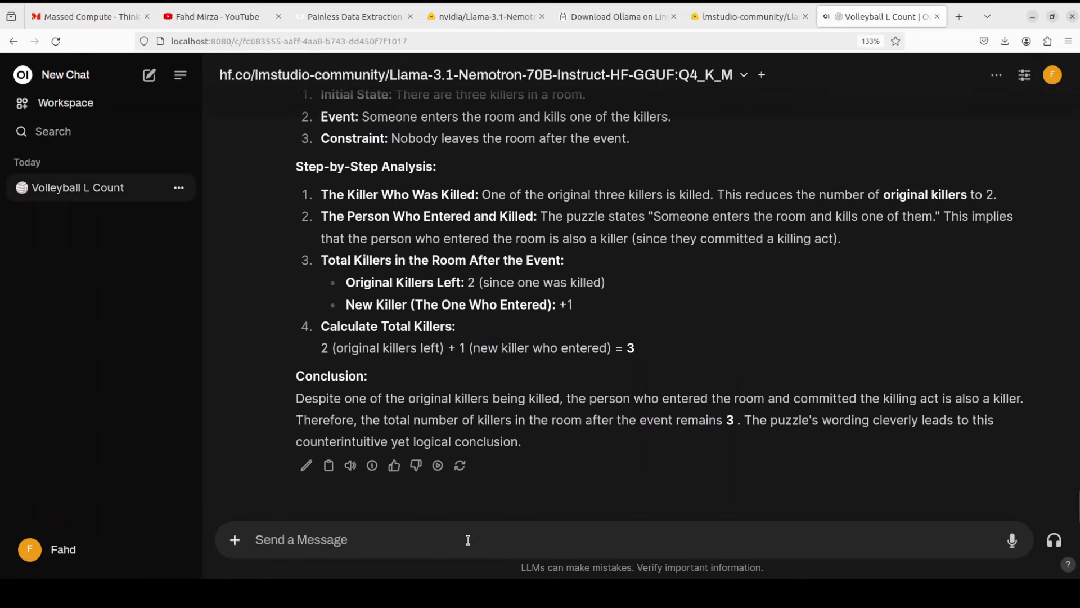
type("Identify and repair the bug in this Ruby method:  def check_anagram(str1, str2)   str1.chars.sort == str2.chars.sort end")
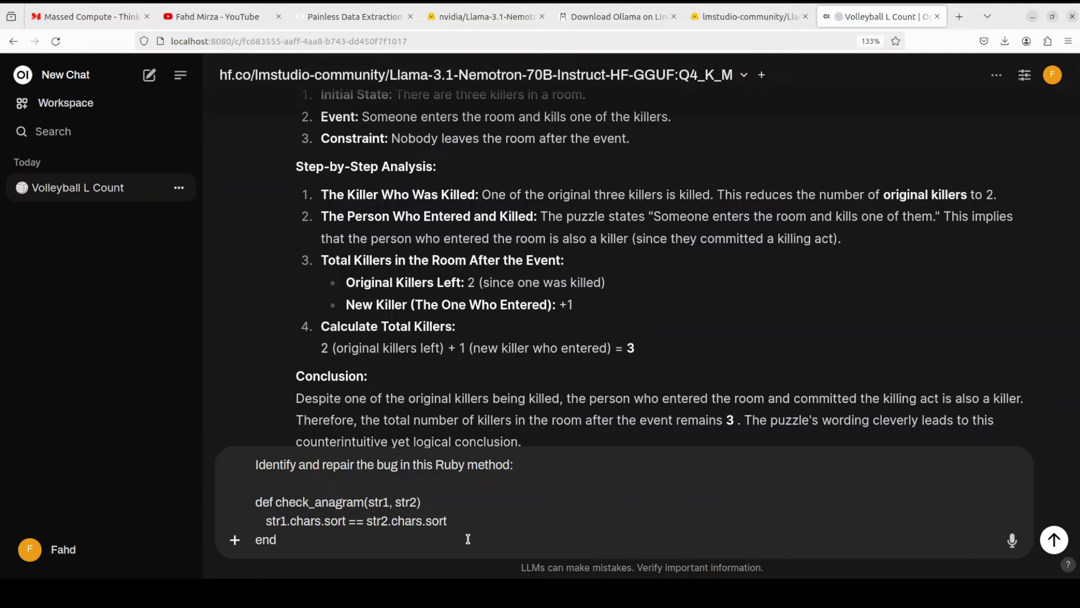
key("Return")
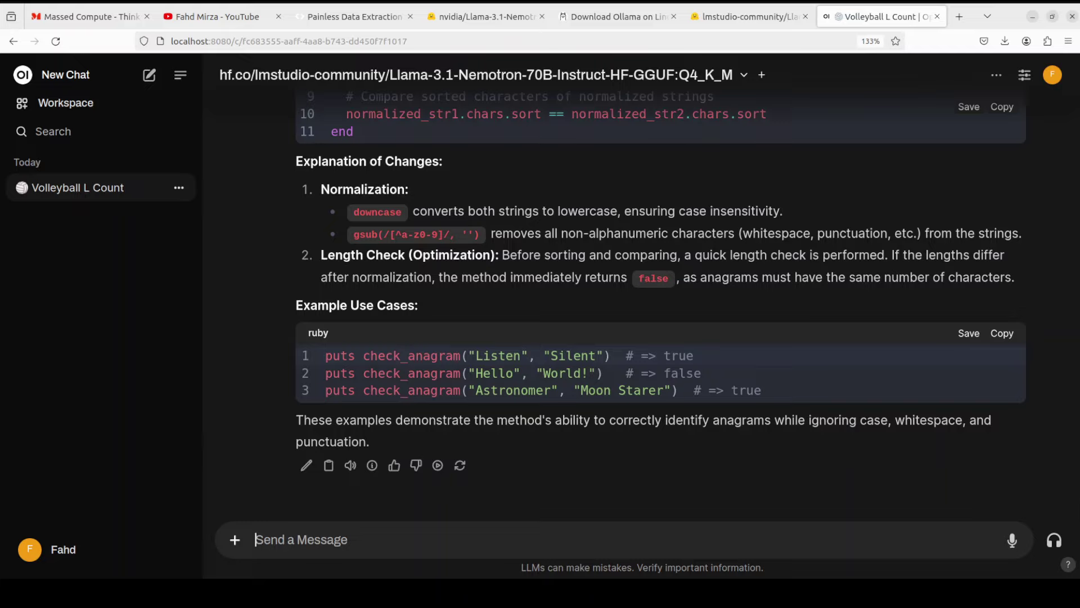
Send the prompt asking to convert the Java factorial method to Python.
type("Convert this Java method into Python:  public static int factorial(int n) {   return (n == 0) ? 1 : n * factorial(n - 1); }")
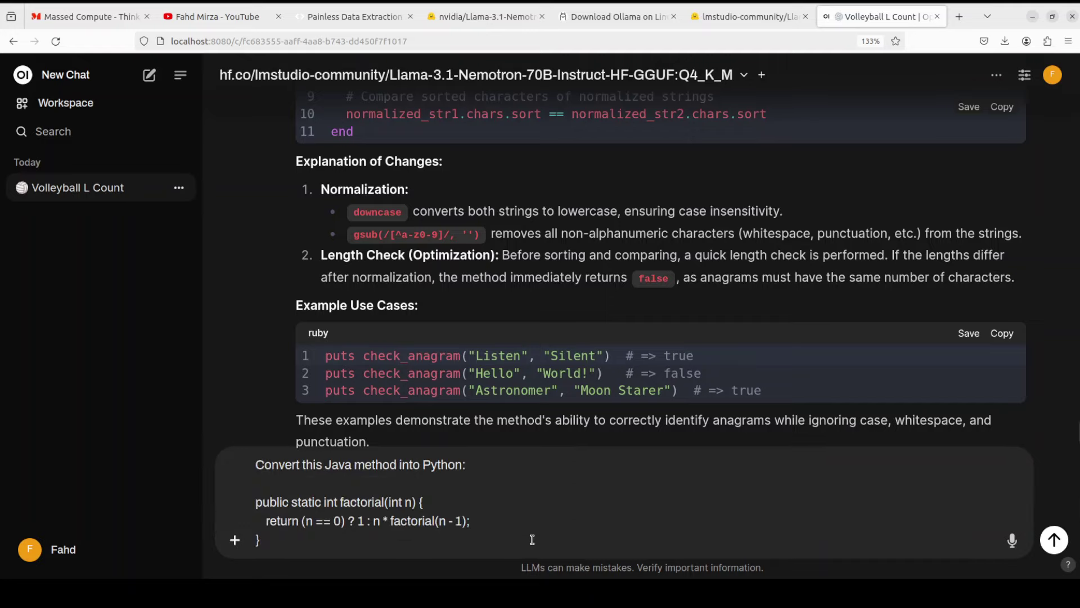
key("Return")
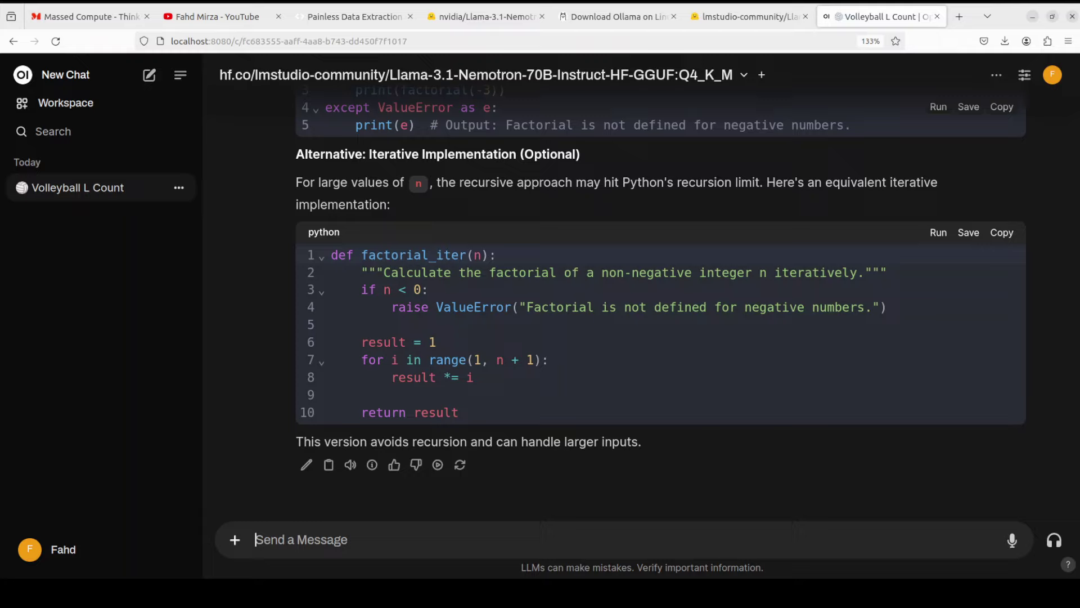
Send 'Show me a python script that draws the mandelbrot set.' to the model.
type("Show me a python script that draws the mandelbrot set.")
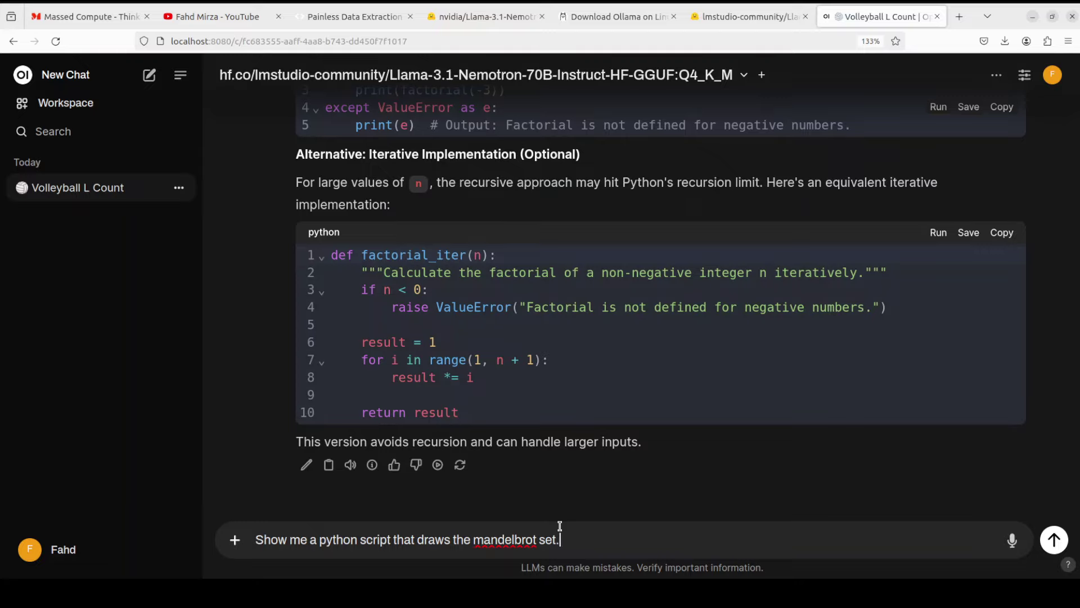
key("Return")
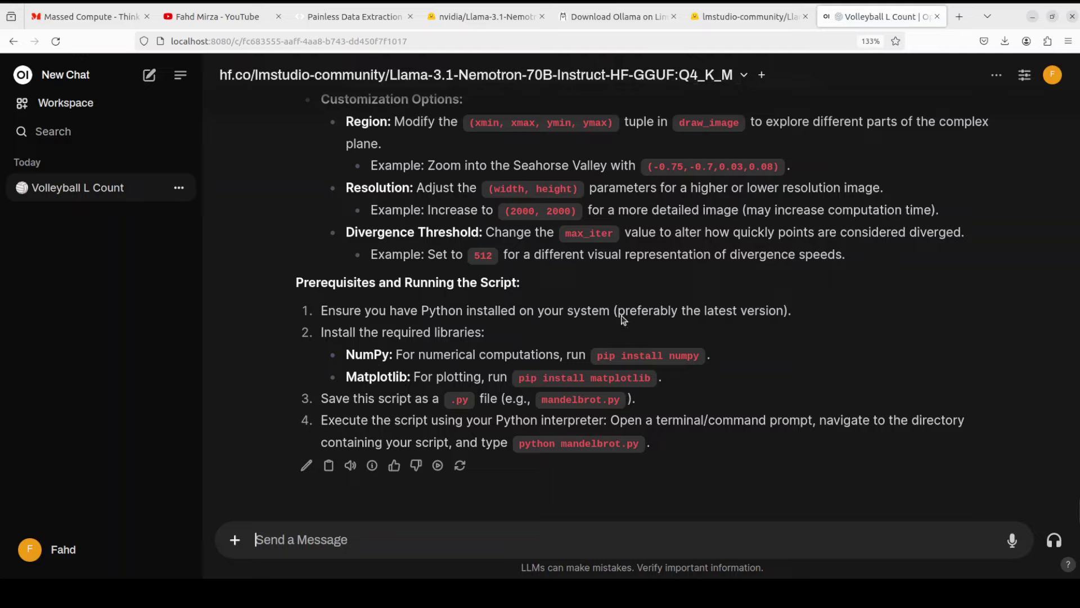
Switch to the 'Painless Data Extraction' AgentQL browser tab.
left_click(345, 19)
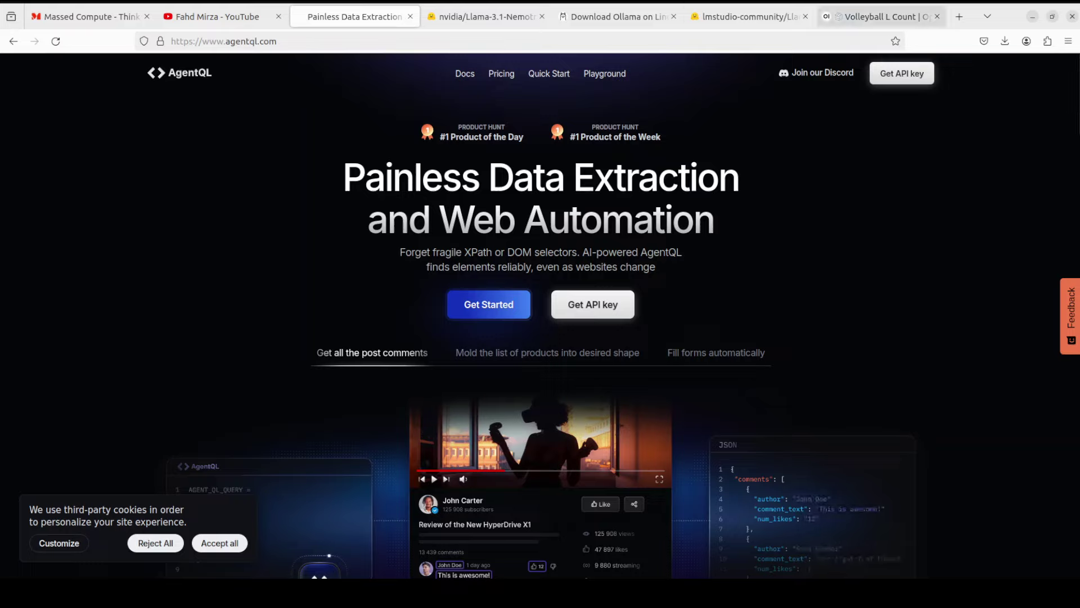
Return to the Volleyball L Count chat and send the pet rock discipline question.
left_click(878, 16)
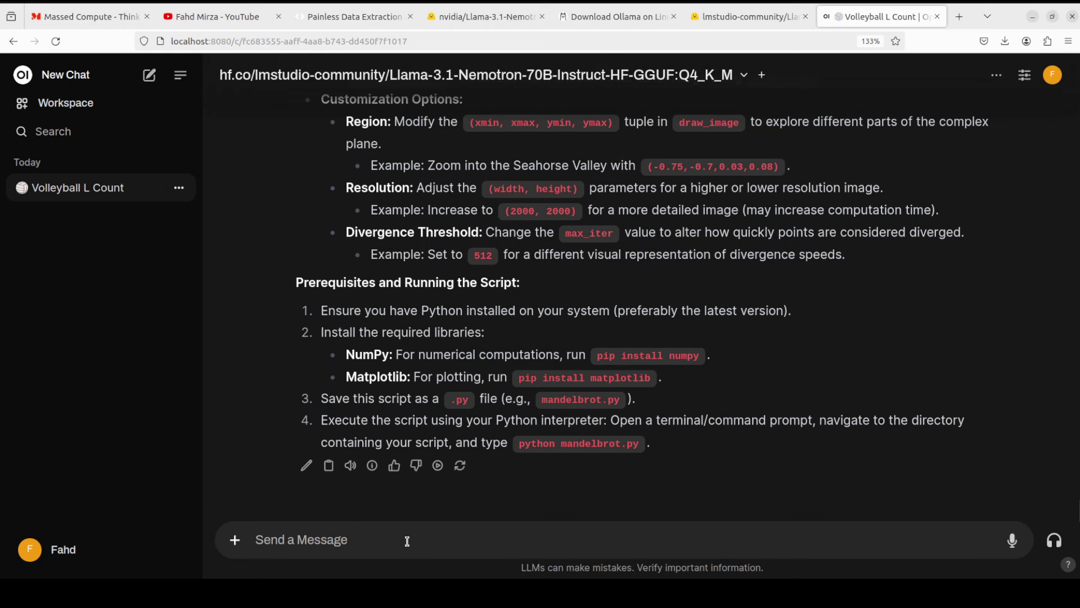
type("What is the best way to discipline a pet rock with troublesome behaviour?")
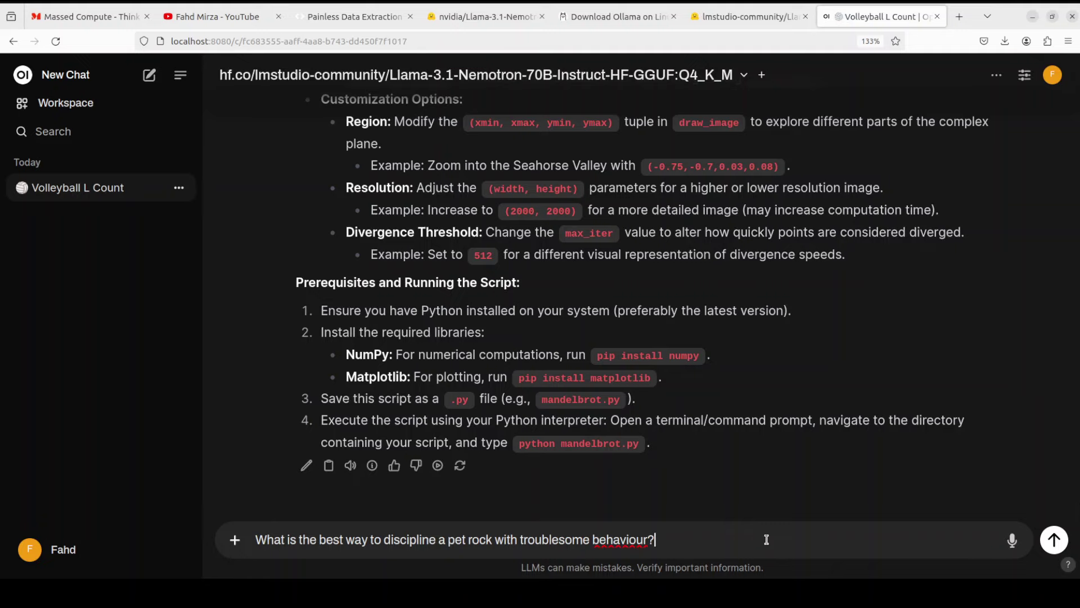
key("Return")
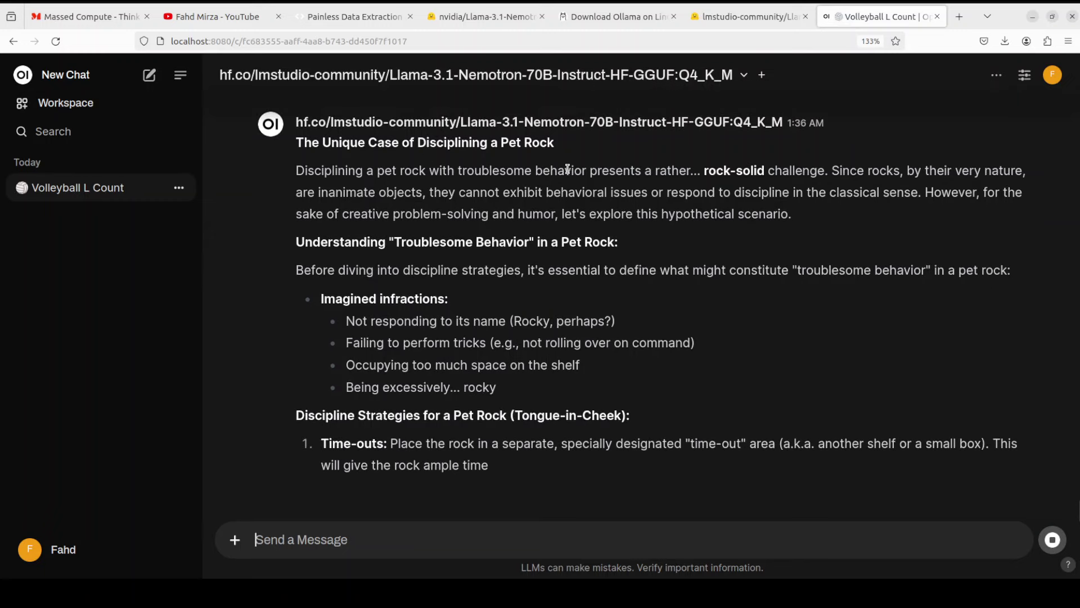
Highlight the rock-solid challenge phrase, The Real Takeaway heading and the closing rock-ness punchline.
scroll(563, 253, "up", 3)
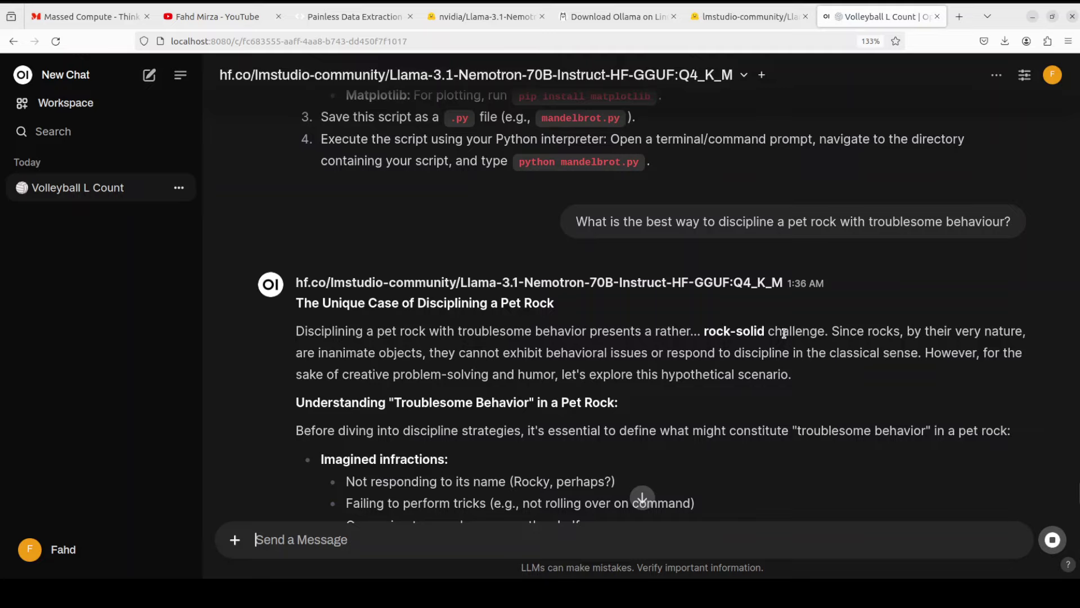
left_click_drag(831, 332, 295, 328)
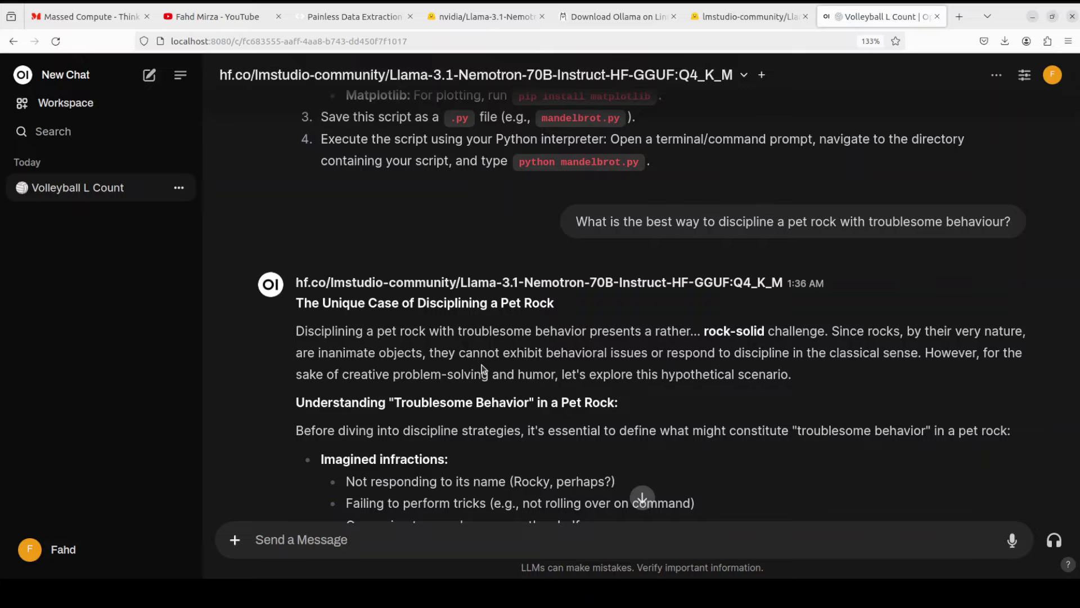
scroll(485, 370, "down", 2)
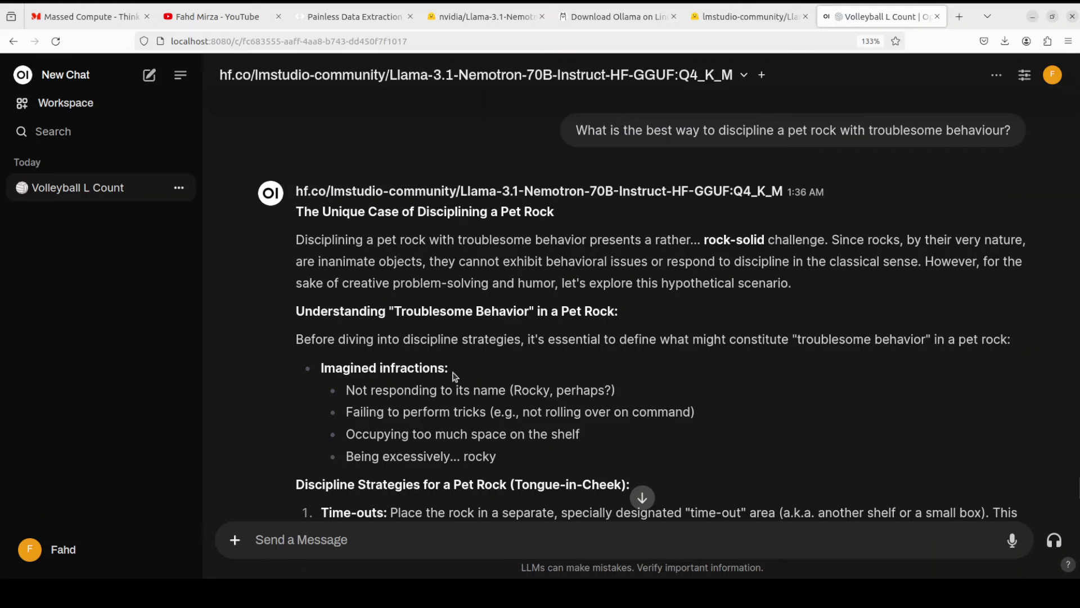
scroll(451, 374, "down", 4)
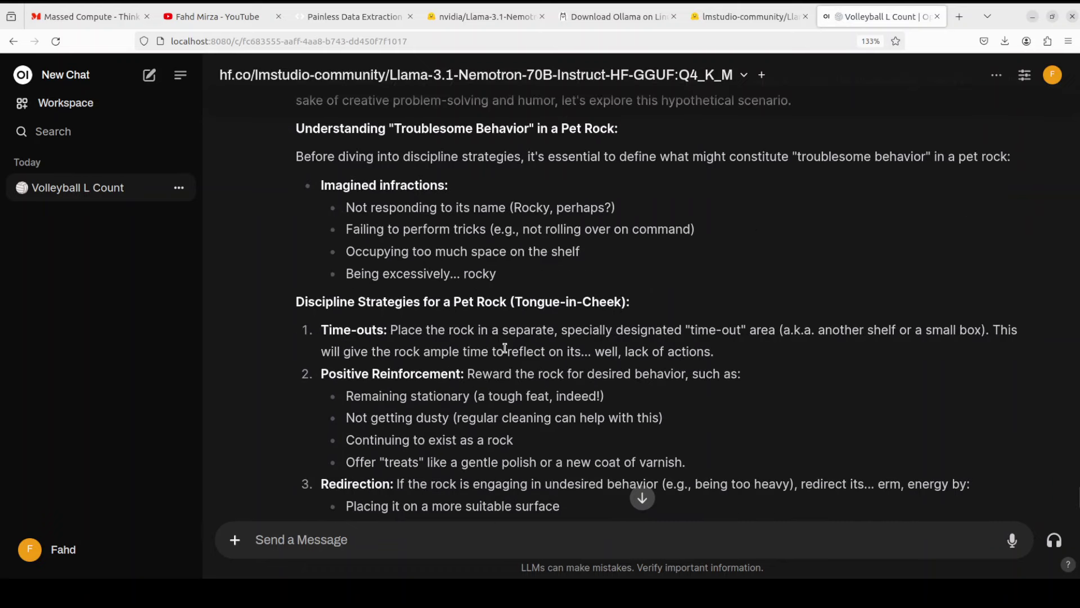
scroll(484, 360, "down", 4)
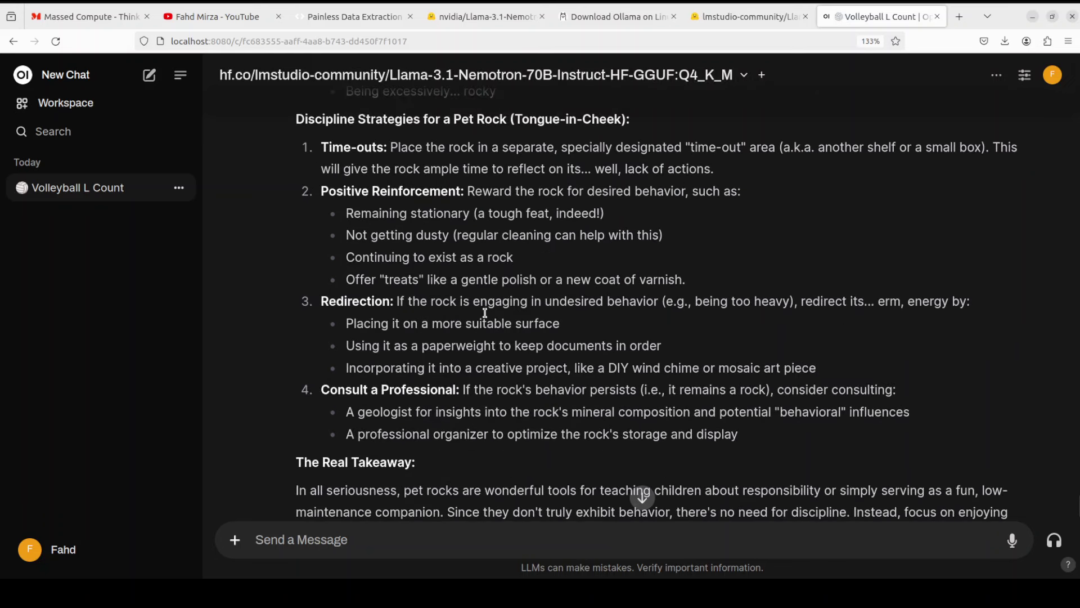
scroll(471, 386, "down", 2)
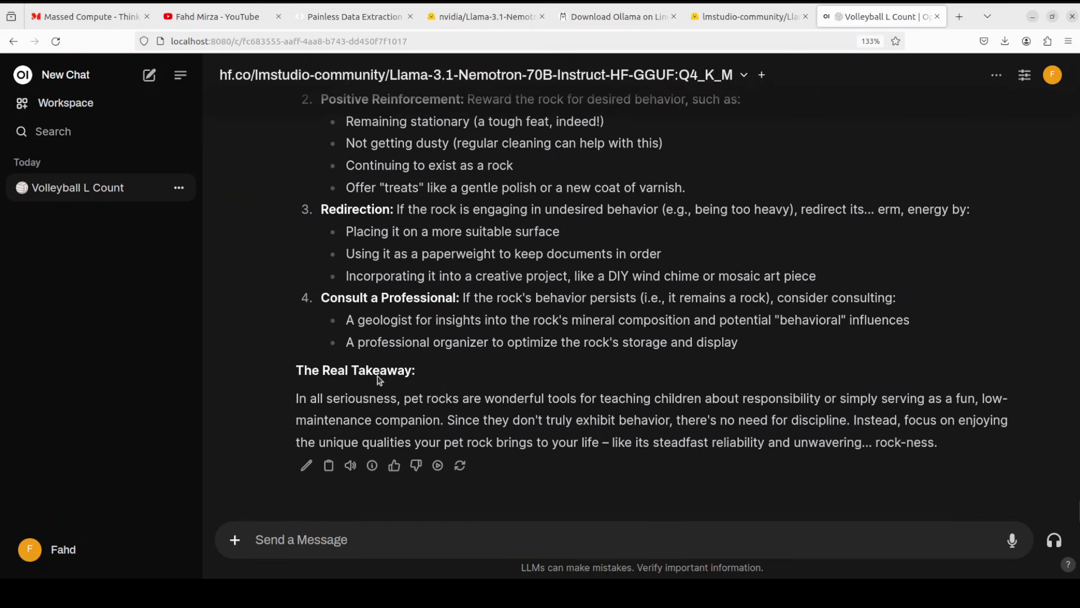
left_click_drag(411, 368, 304, 371)
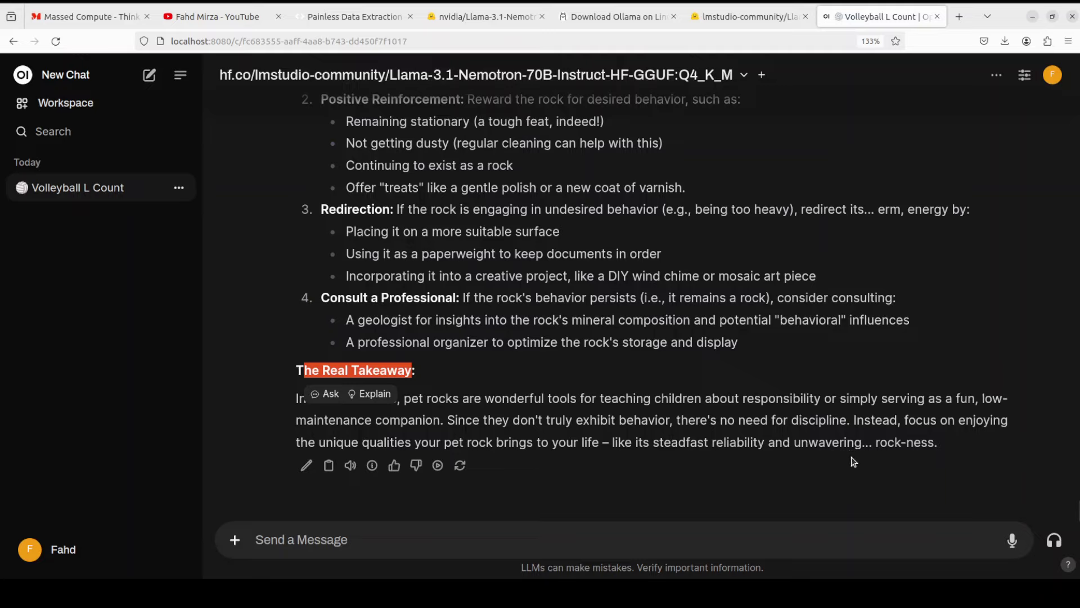
left_click_drag(795, 442, 923, 445)
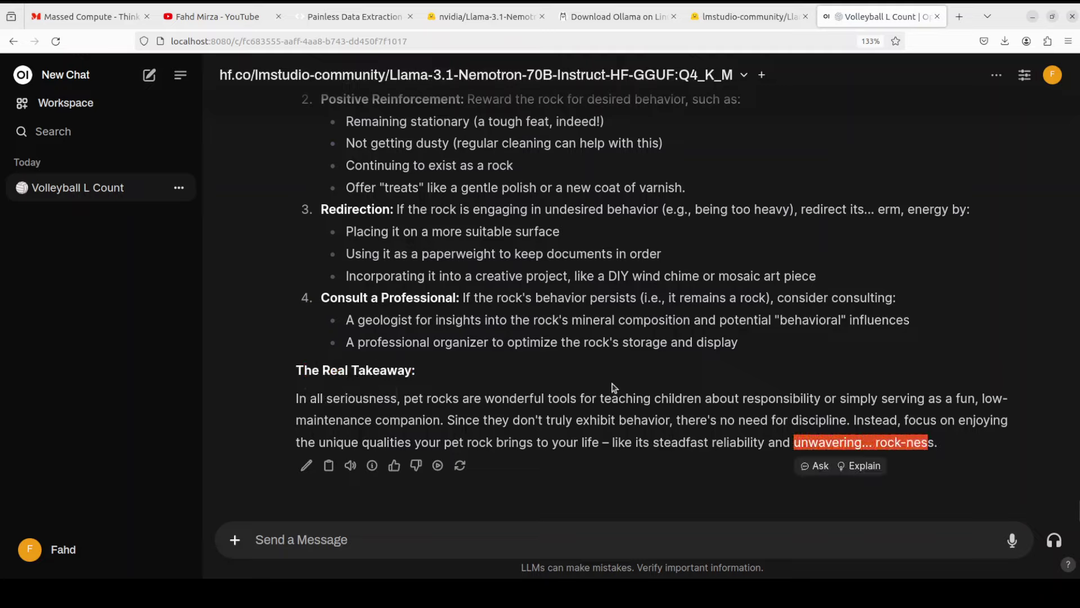
Switch to the nvidia Llama-3.1-Nemotron-70B-Instruct-HF tab and return to the top of its model card.
key("ctrl+4")
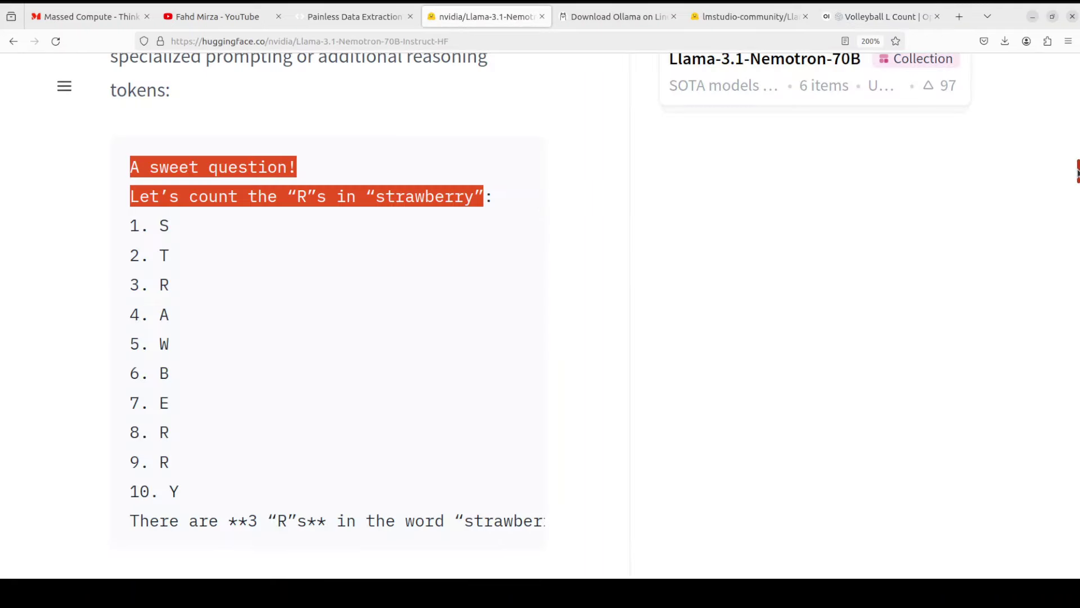
scroll(789, 211, "up", 20)
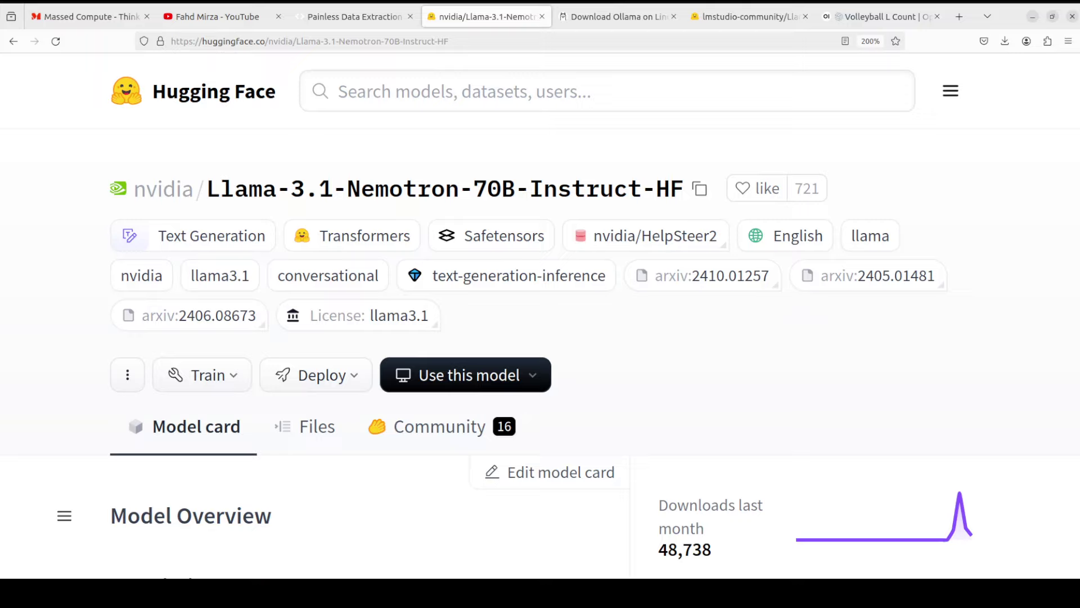
Switch to the YouTube channel tab showing the webui search results with Open WebUI tutorials.
left_click(222, 17)
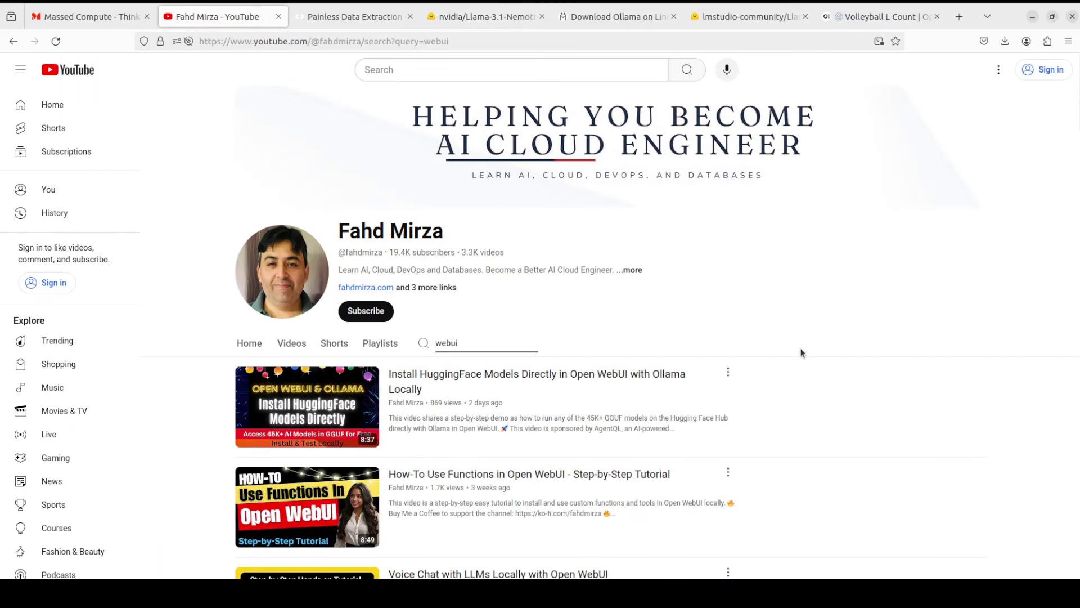